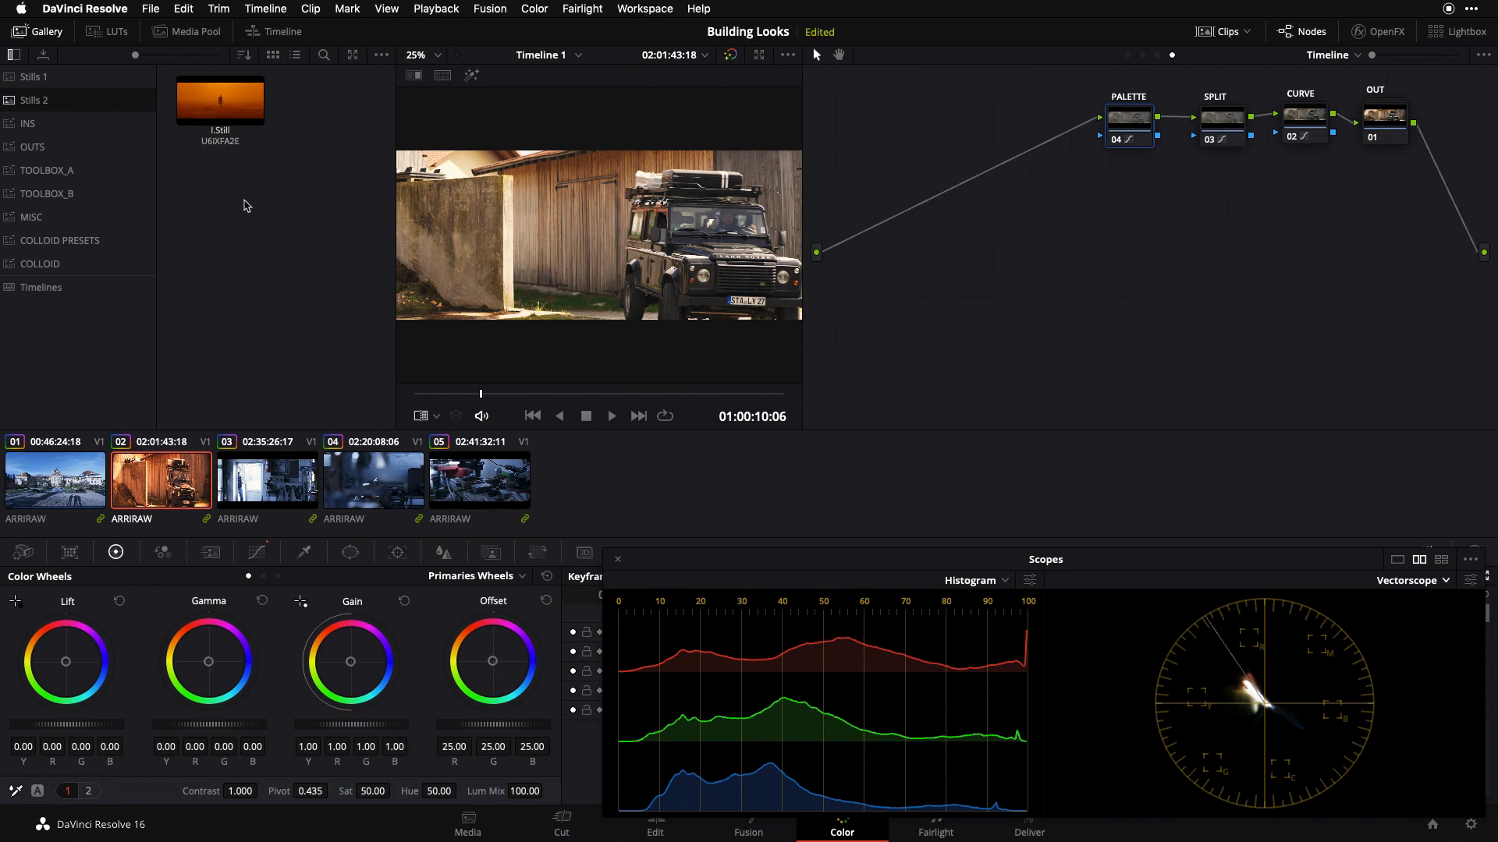
# View the orange desert reference still as a full-screen wipe, and return to the normal view of the clip
pyautogui.click(235, 110)
pyautogui.press('super+w')
pyautogui.press('super+f')
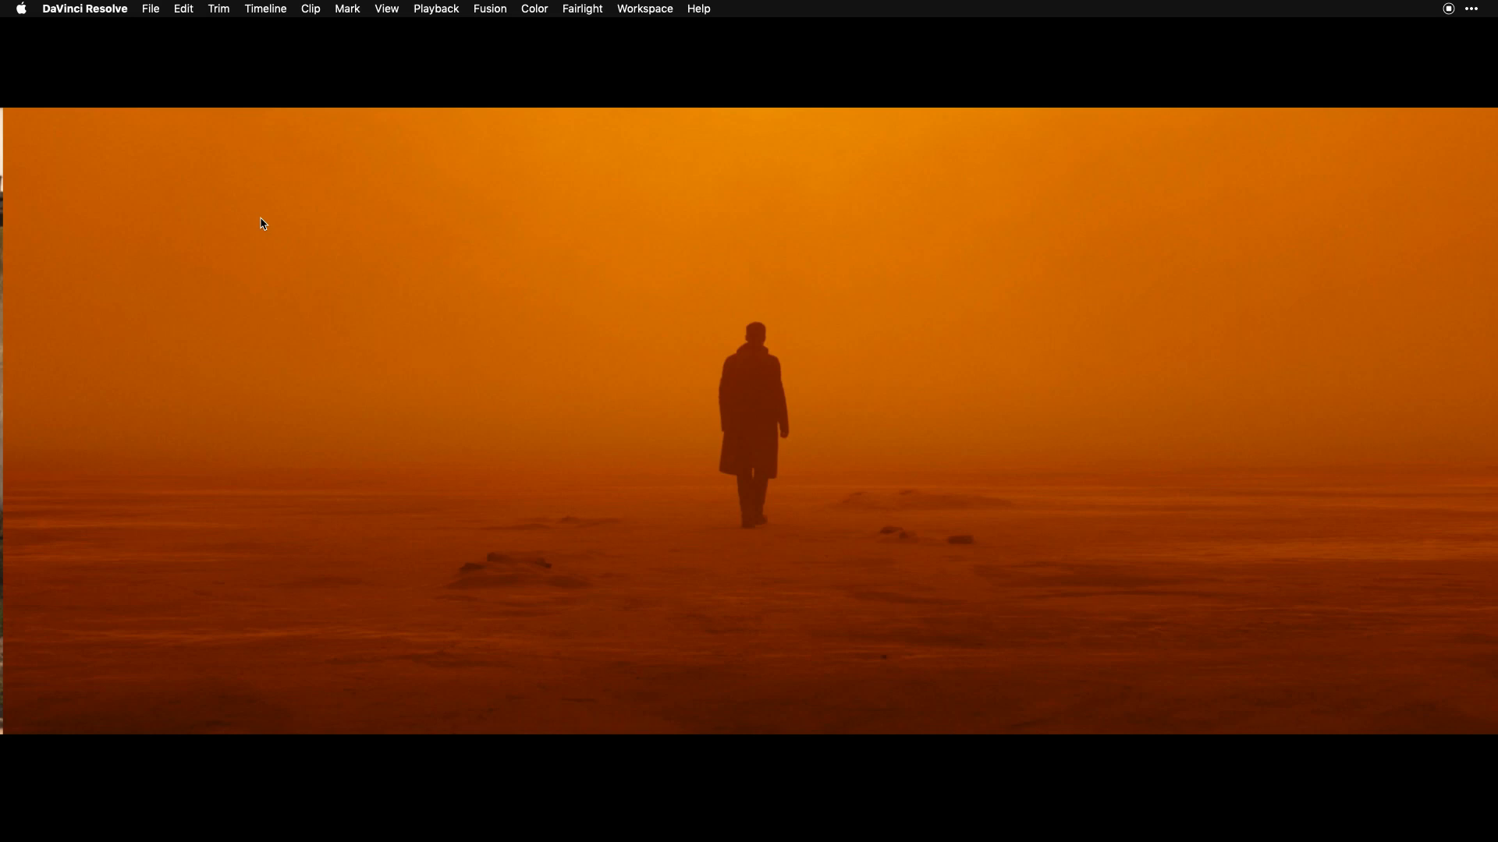
pyautogui.press('Escape')
pyautogui.press('super+w')
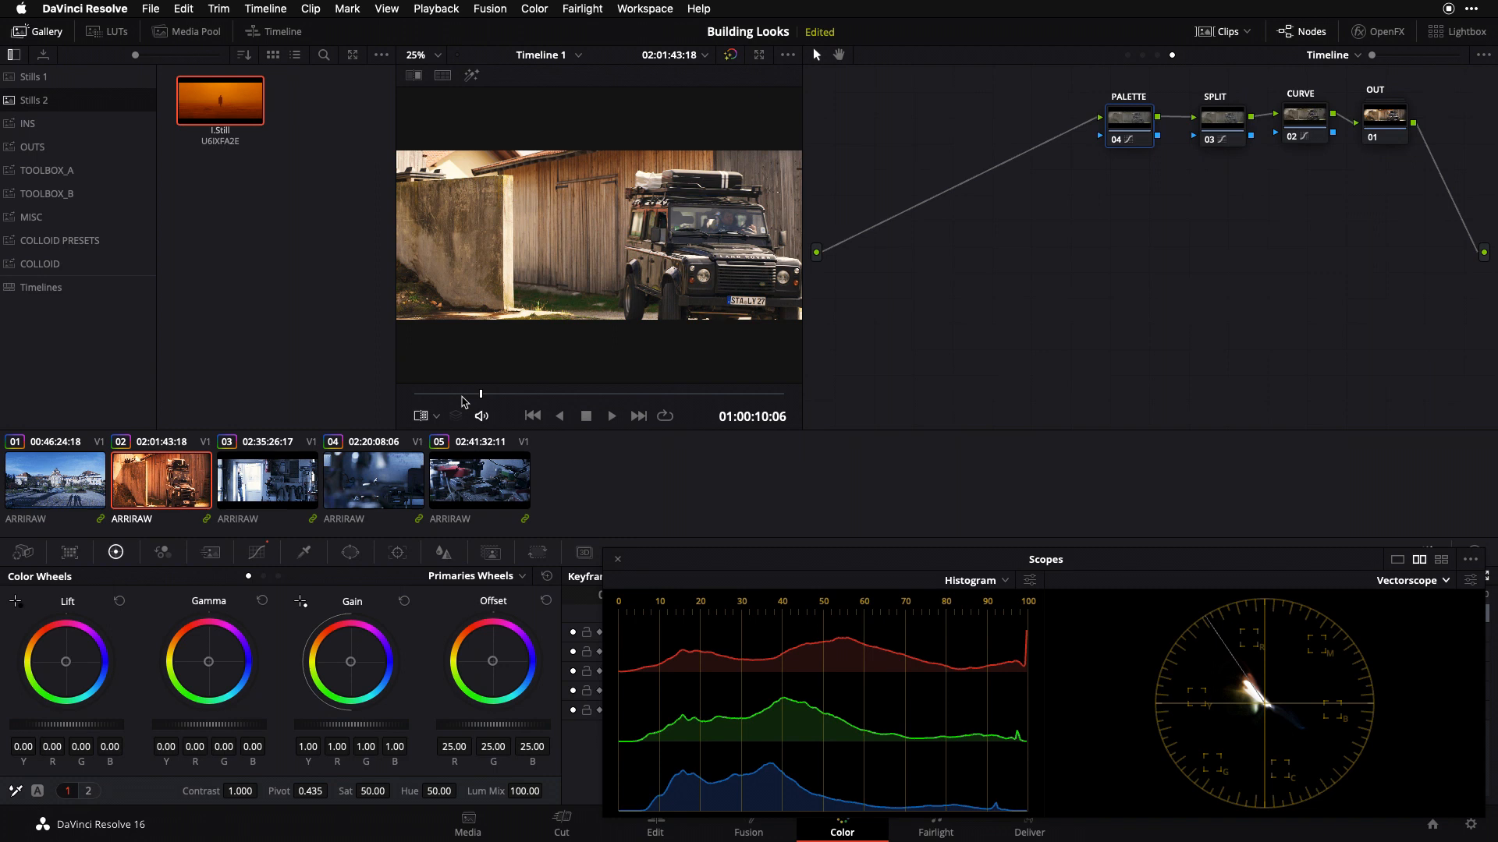
# Insert a node ahead of PALETTE and warm its Gain to 1.08 red, 0.98 green and 0.90 blue
pyautogui.hotkey('shift', 's')
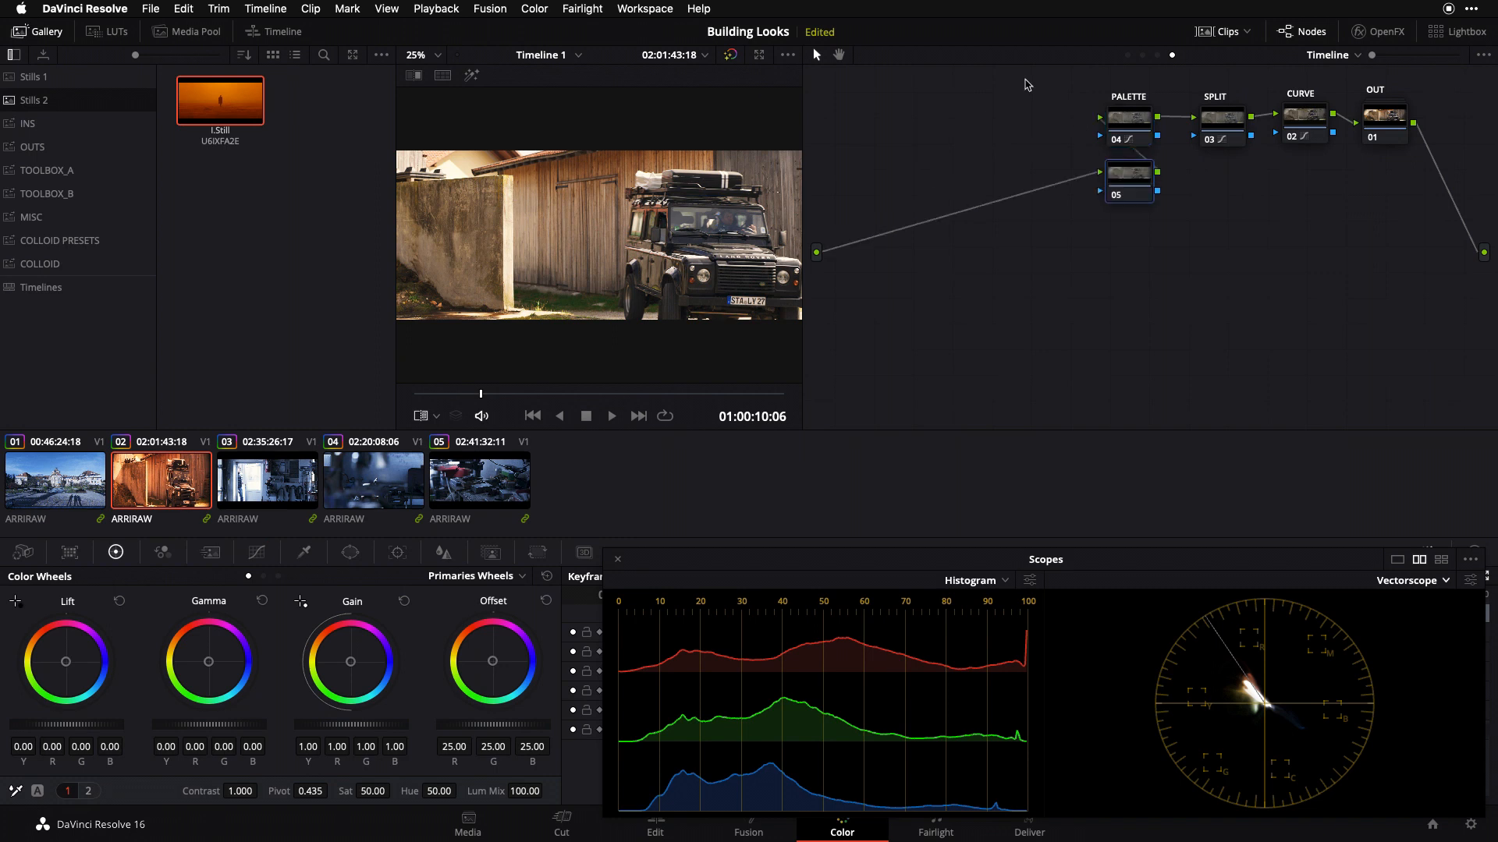
pyautogui.moveTo(1128, 180); pyautogui.dragTo(1013, 138)
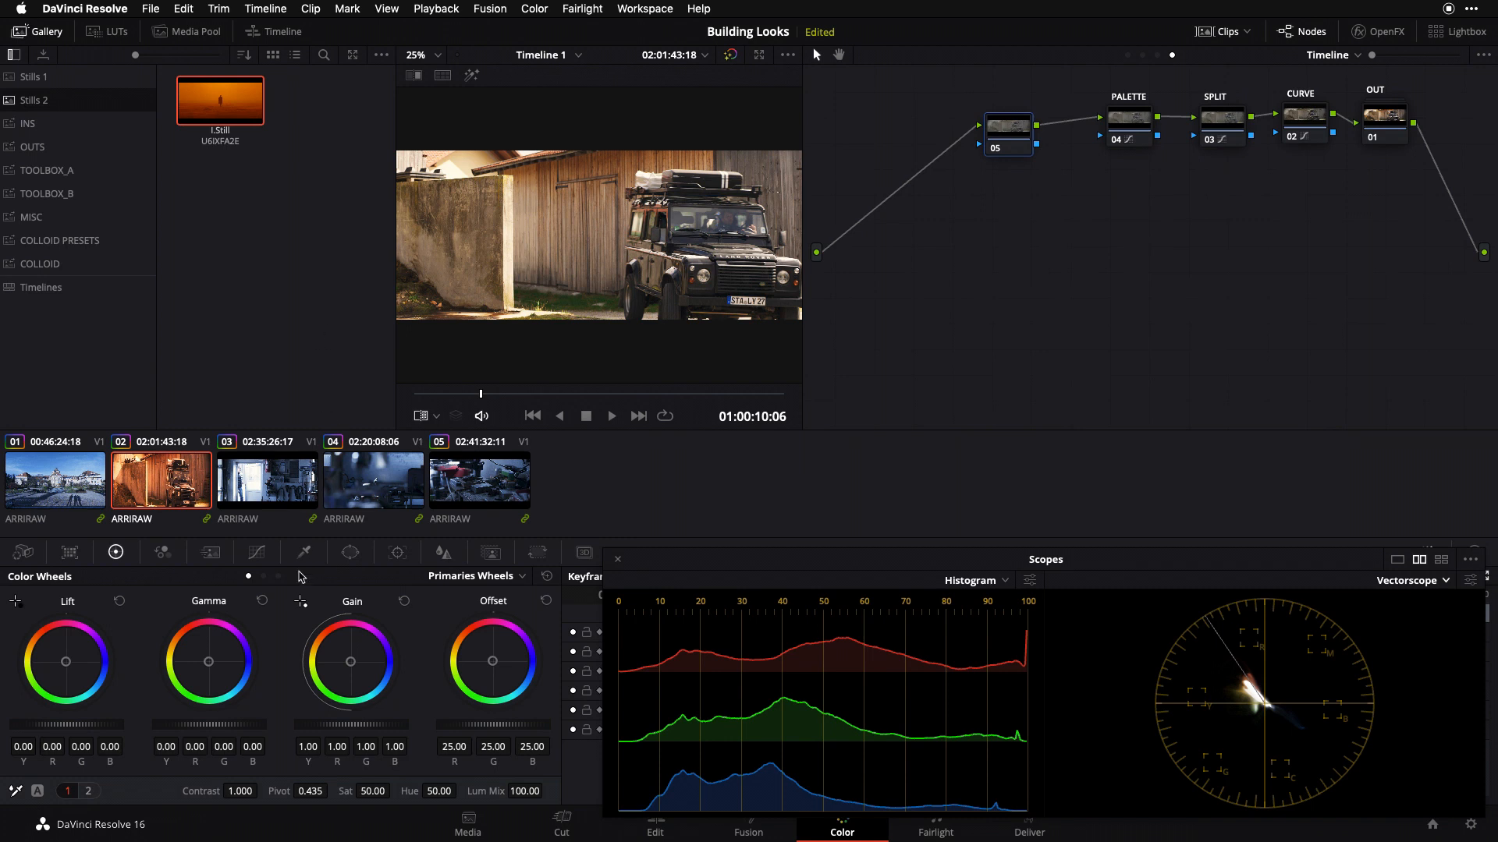
pyautogui.moveTo(349, 662); pyautogui.dragTo(331, 645)
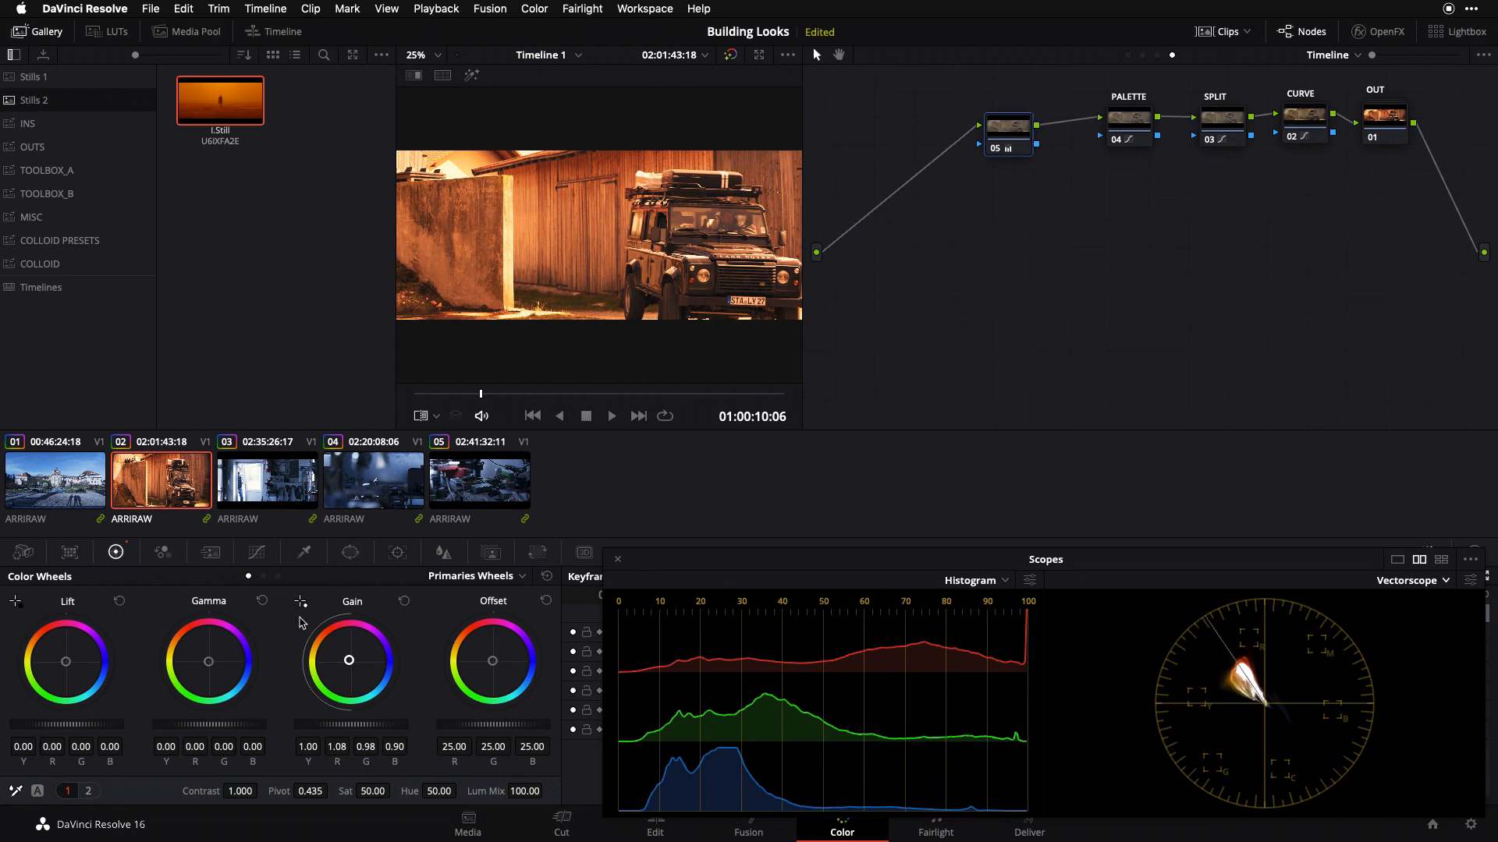
# Compare the warmed shot with the reference still and with the gain node's correction switched off
pyautogui.press('super+w')
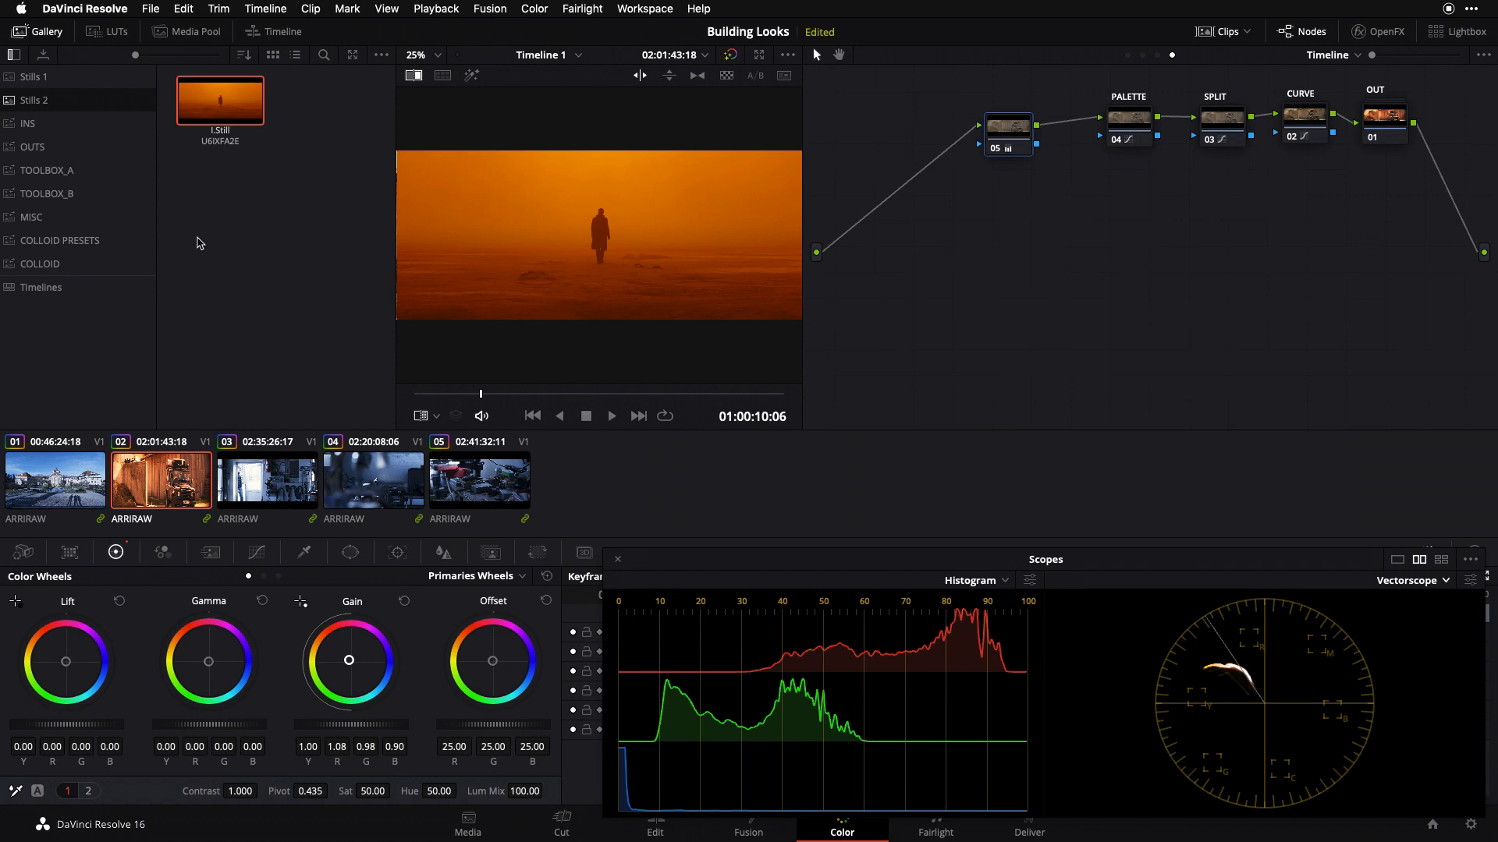
pyautogui.press('super+w')
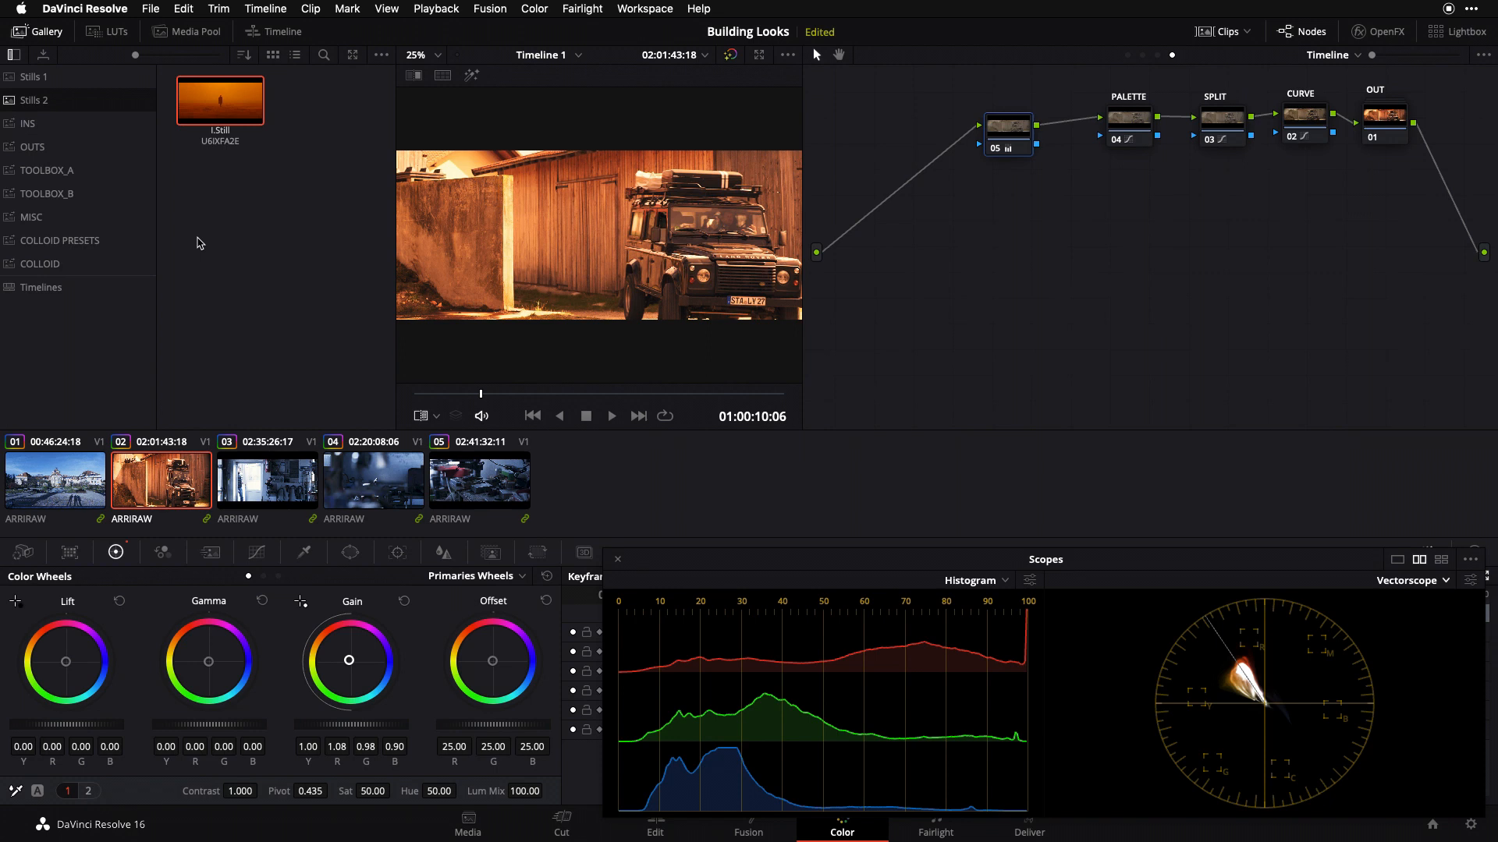
pyautogui.press('super+d')
pyautogui.press('super+d')
pyautogui.press('super+w')
pyautogui.press('super+w')
# Replace the warmed gain node with a fresh node, leaving space between it and PALETTE
pyautogui.press('Delete')
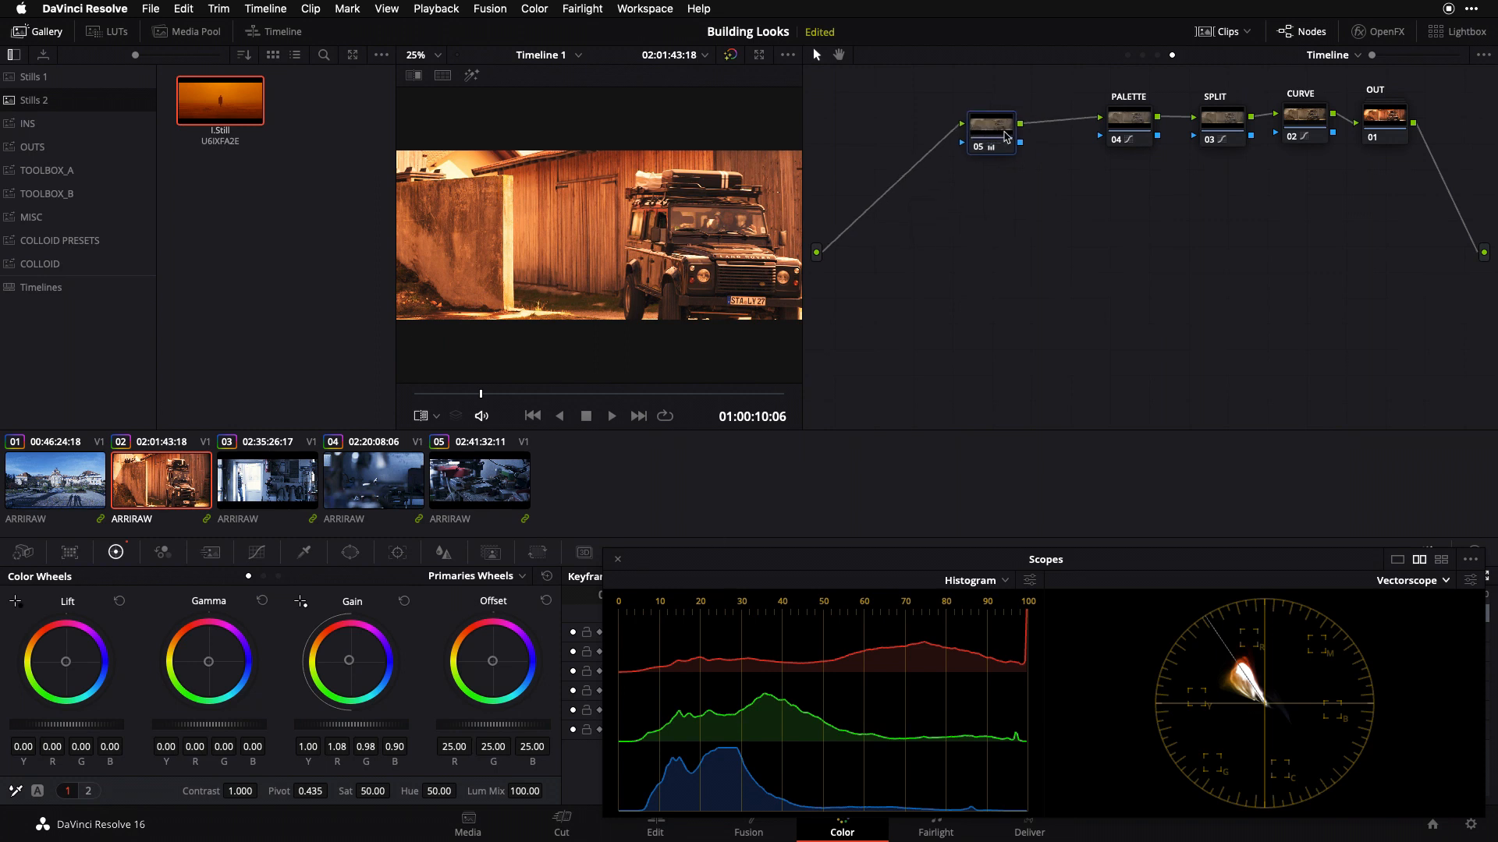
pyautogui.press('super+z')
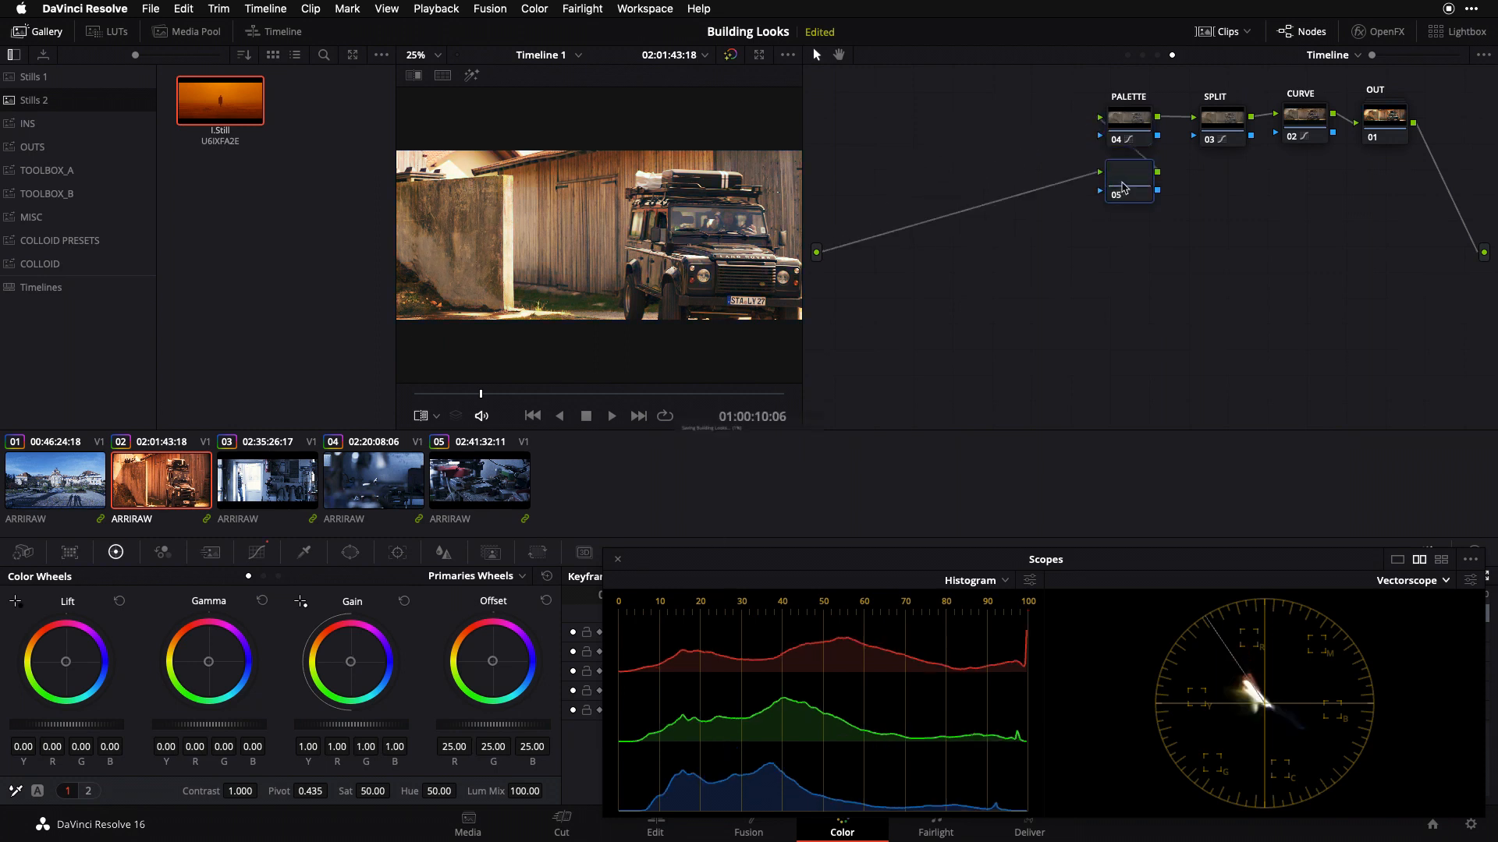
pyautogui.moveTo(1121, 184); pyautogui.dragTo(931, 140)
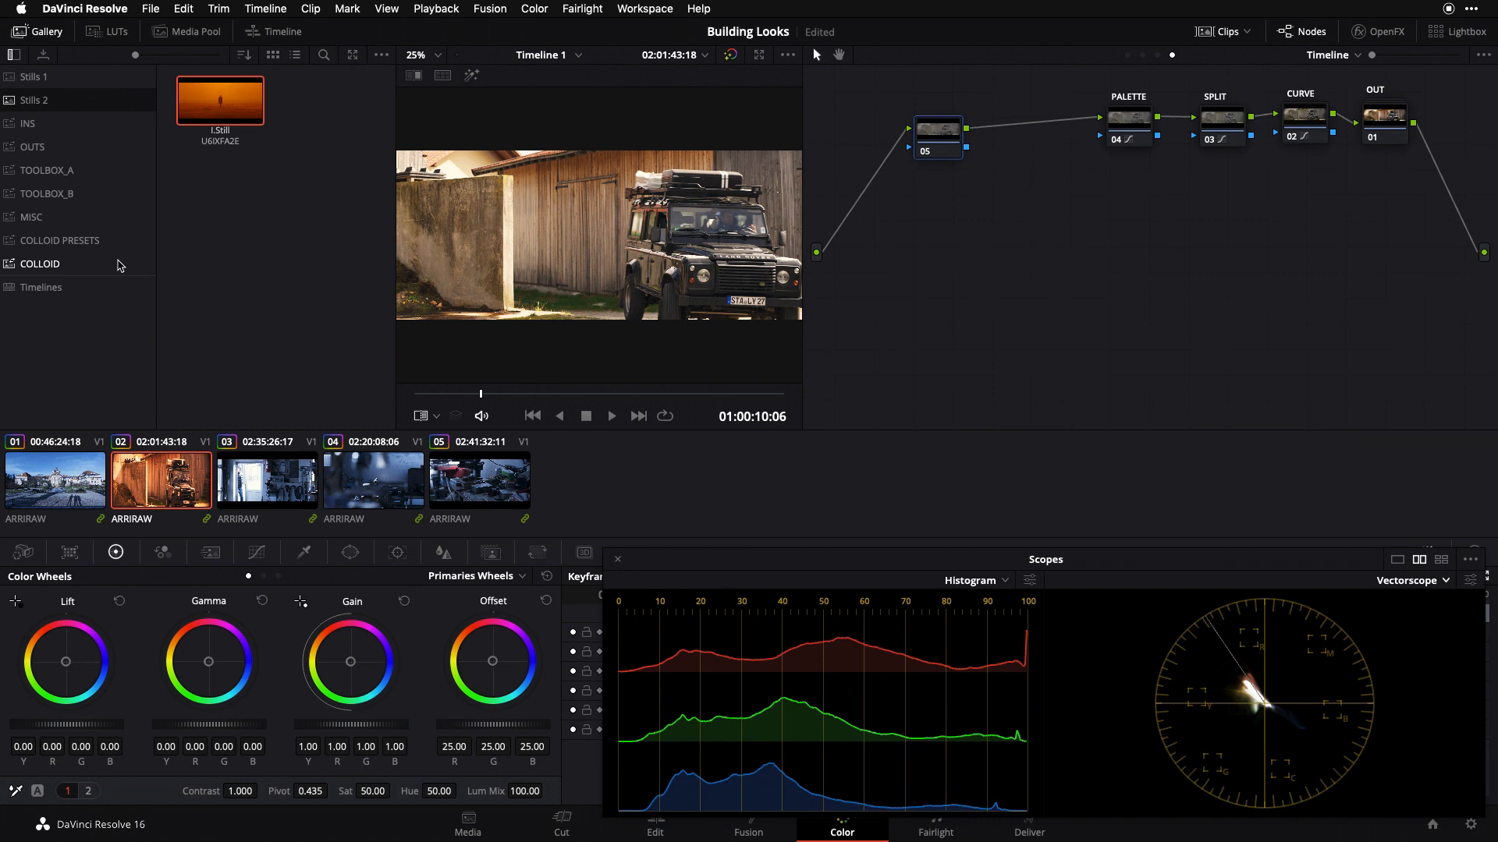
# Apply the KELVIN preset from the COLLOID gallery album to the fresh node and show its effect settings
pyautogui.click(119, 265)
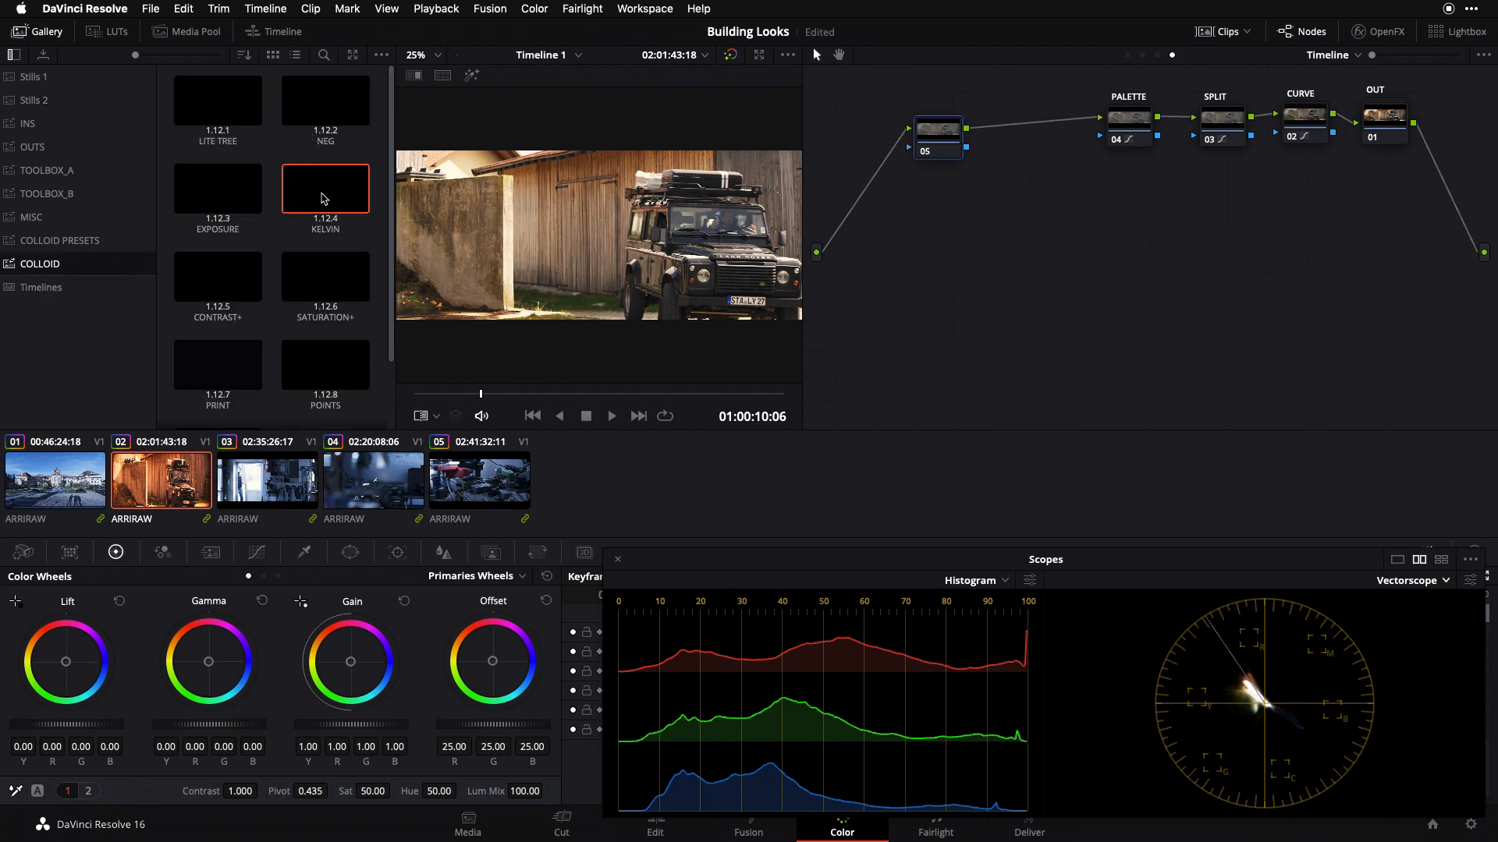
pyautogui.moveTo(321, 195); pyautogui.dragTo(942, 142)
pyautogui.click(1386, 30)
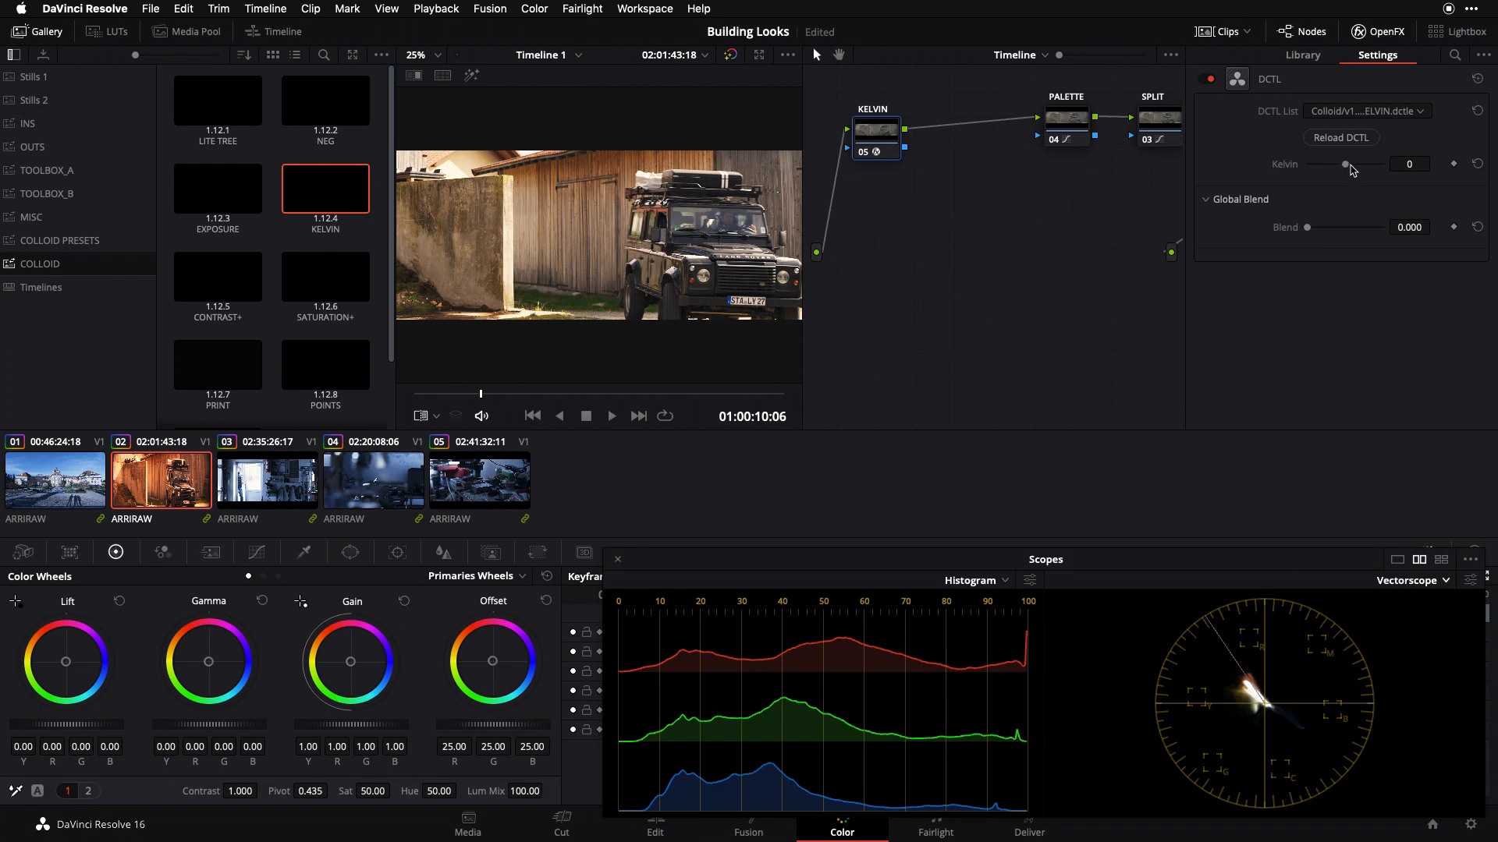
# Adjust the Kelvin amount to 1960 to warm the image toward the reference
pyautogui.moveTo(1352, 169)
pyautogui.mouseDown()
pyautogui.moveTo(1371, 167)
pyautogui.moveTo(1356, 155)
pyautogui.mouseUp()
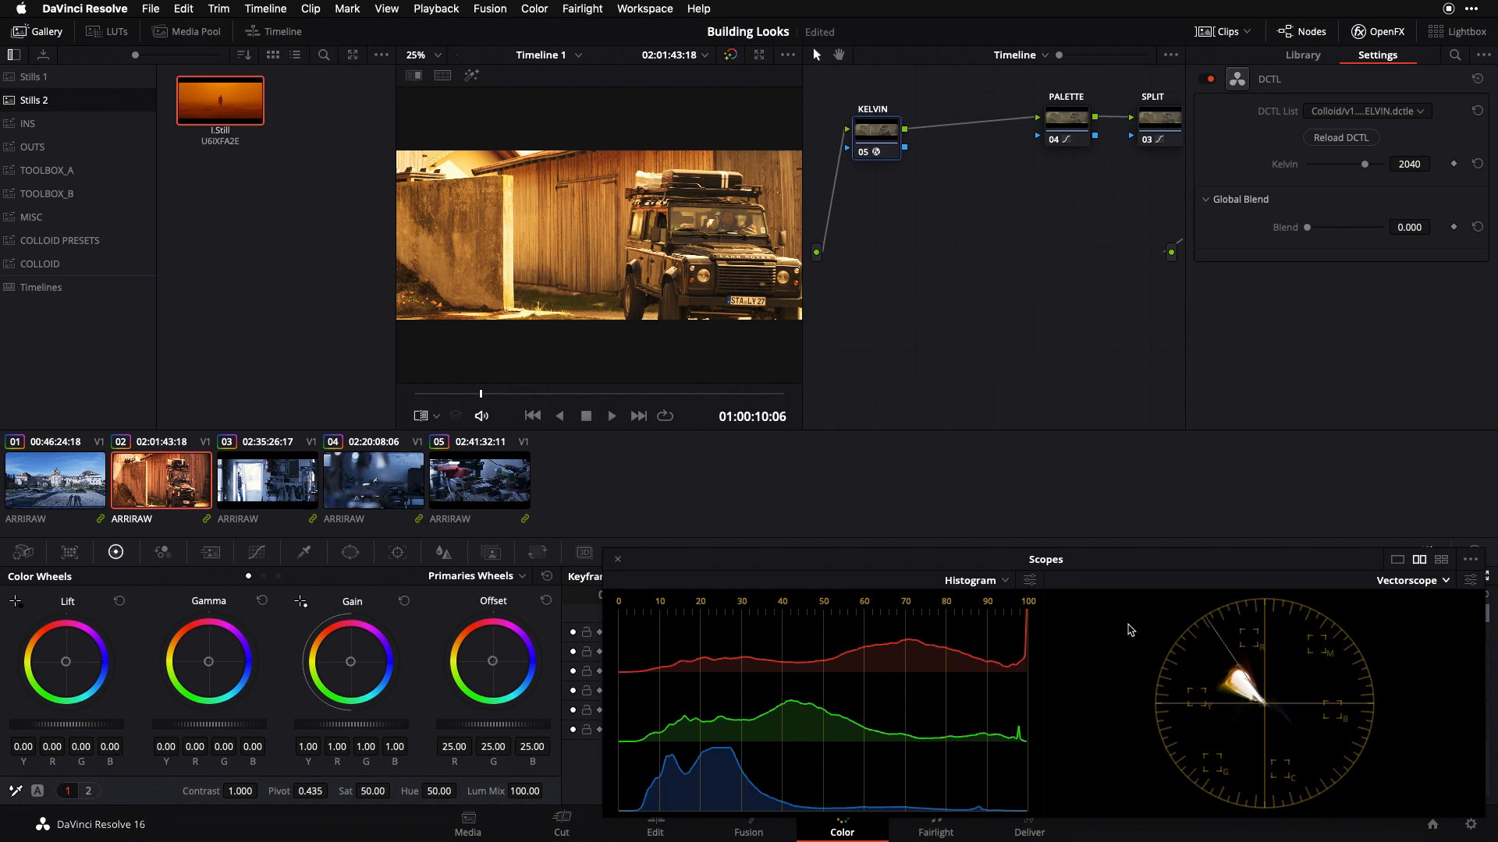
pyautogui.moveTo(1365, 164); pyautogui.dragTo(1371, 165)
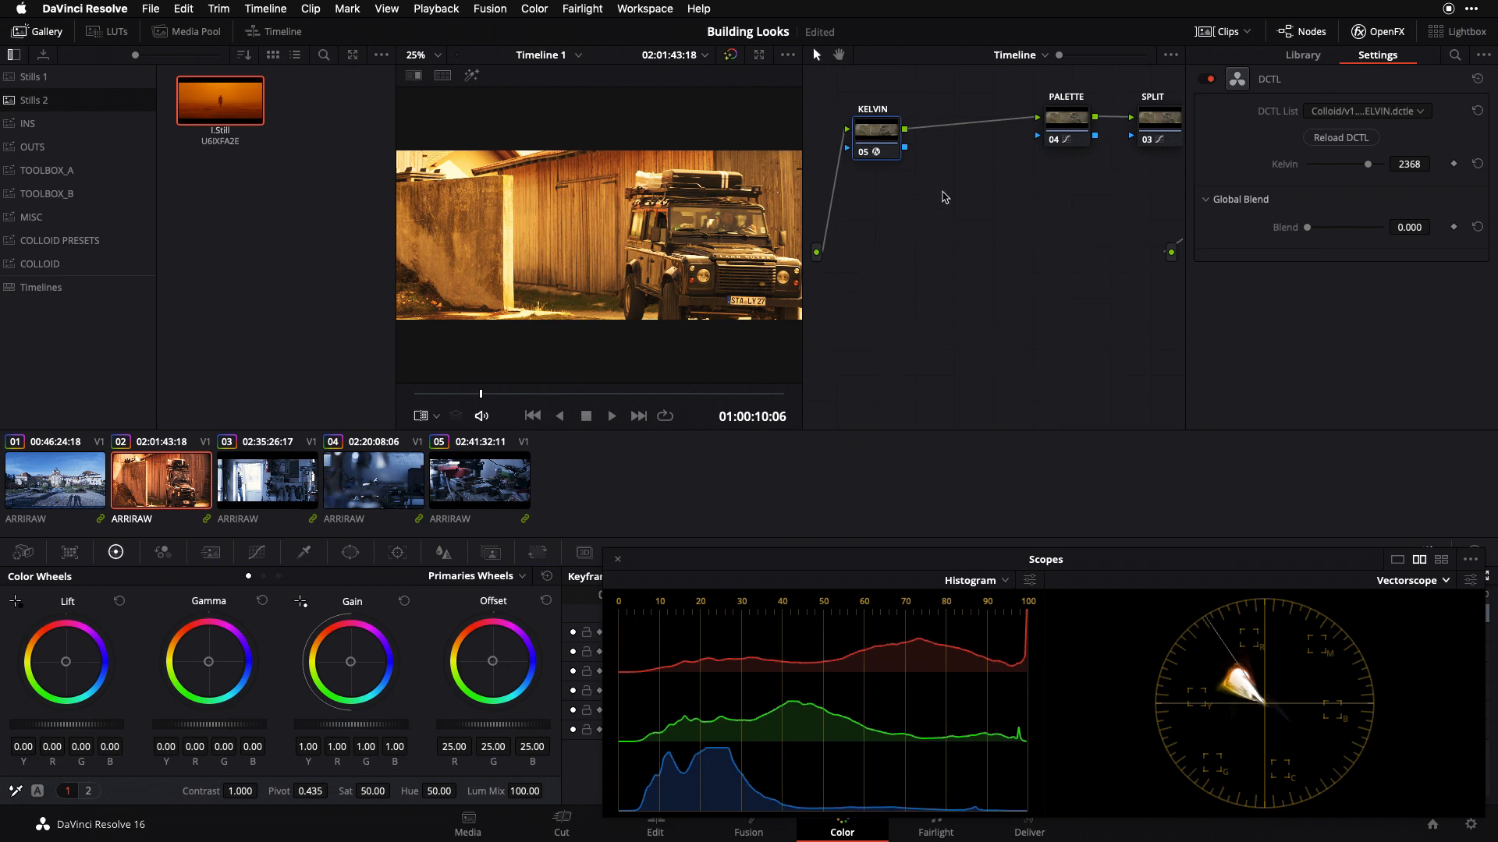
pyautogui.click(1395, 164)
pyautogui.moveTo(1368, 164); pyautogui.dragTo(1363, 165)
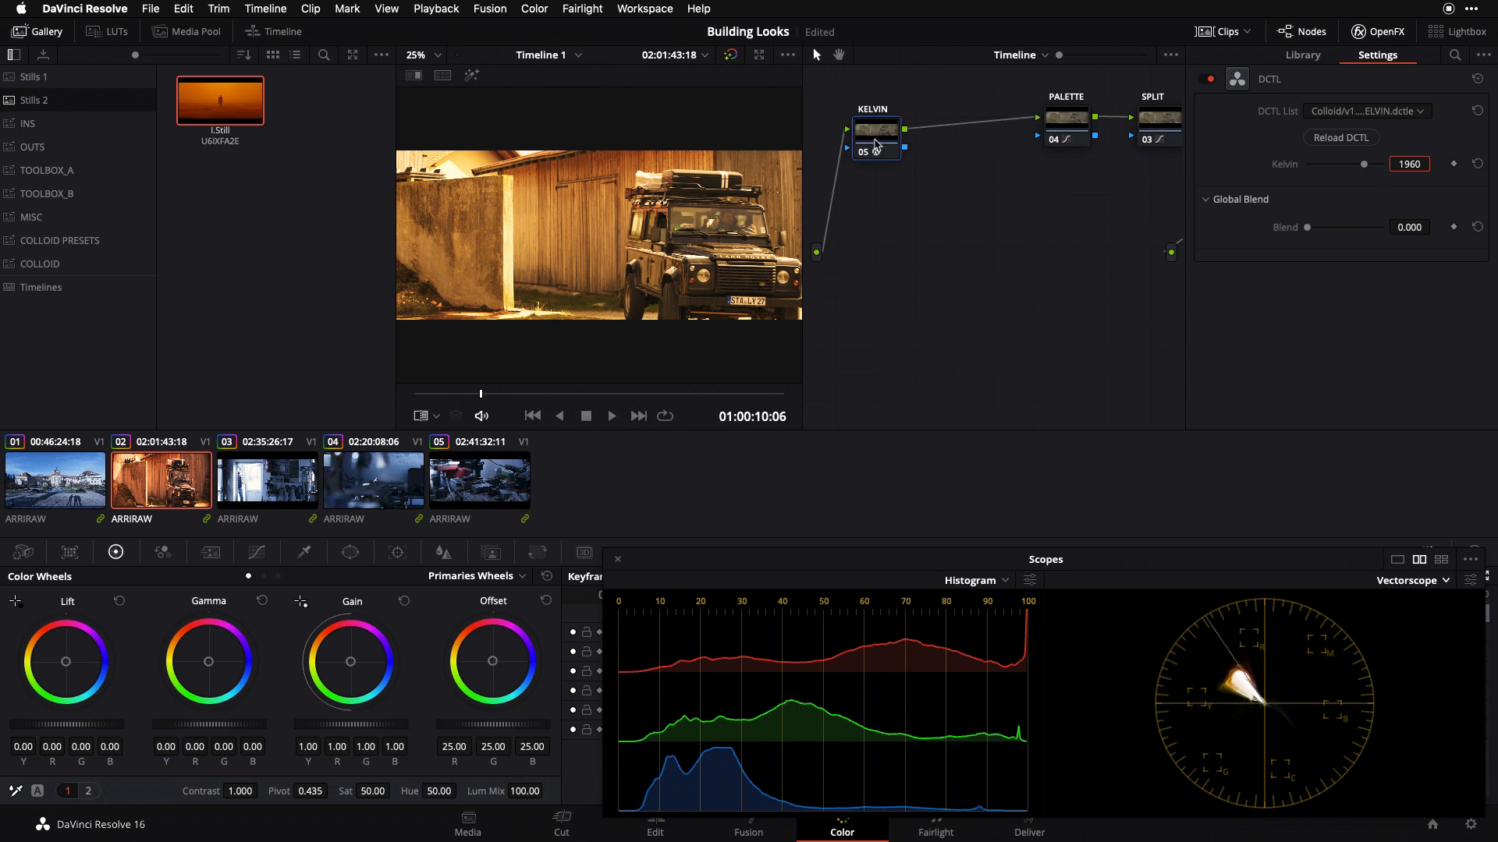
# Add a node after KELVIN and shape its Sat Vs Sat curve to hold low saturation and roll high saturation down to zero
pyautogui.hotkey('alt', 's')
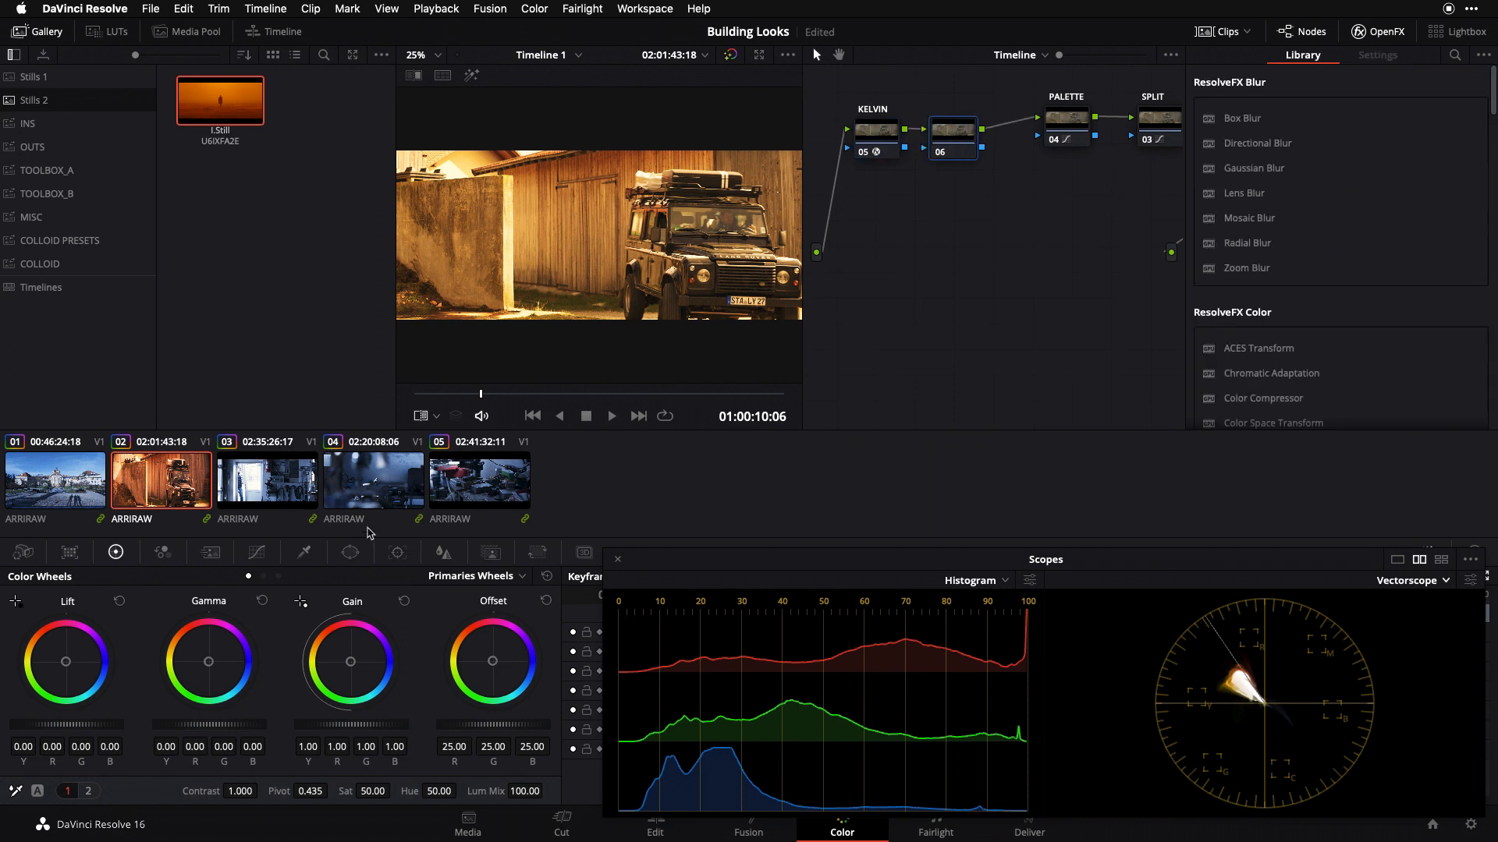
pyautogui.click(257, 554)
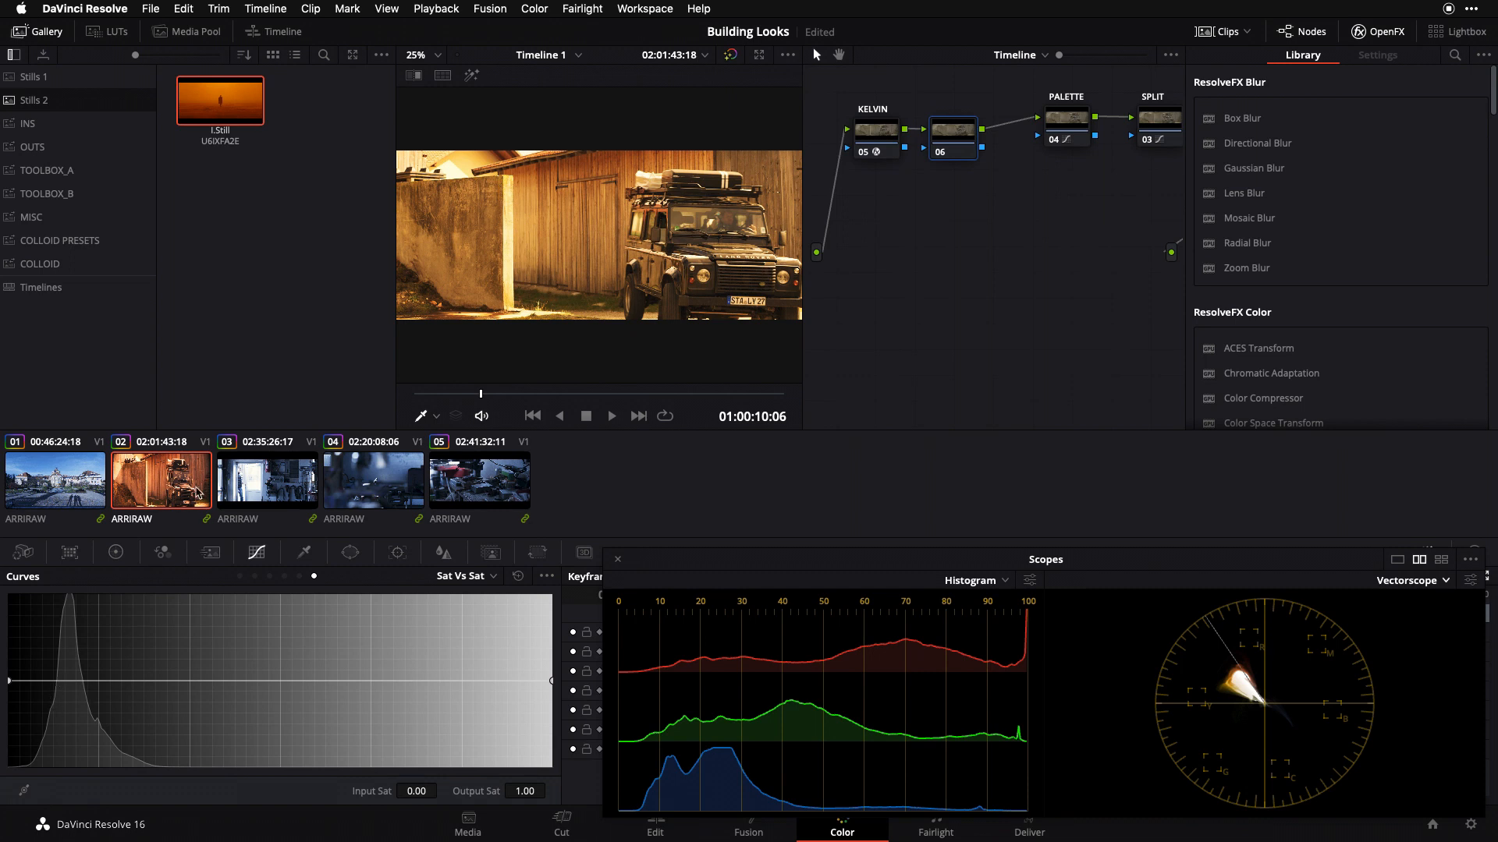
pyautogui.click(282, 684)
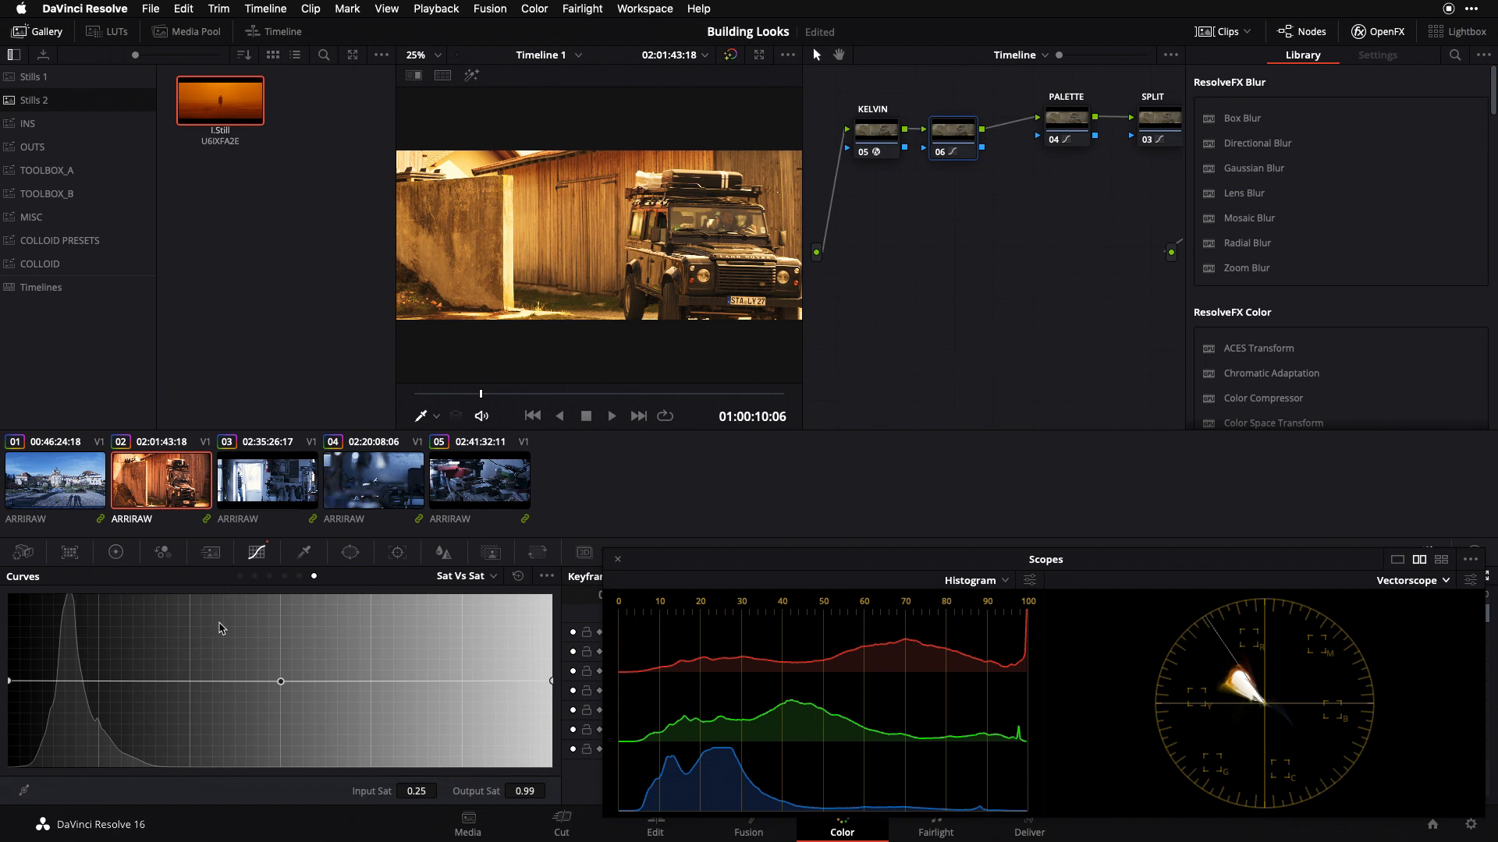
pyautogui.click(133, 681)
pyautogui.moveTo(281, 682); pyautogui.dragTo(291, 767)
pyautogui.moveTo(553, 681); pyautogui.dragTo(546, 803)
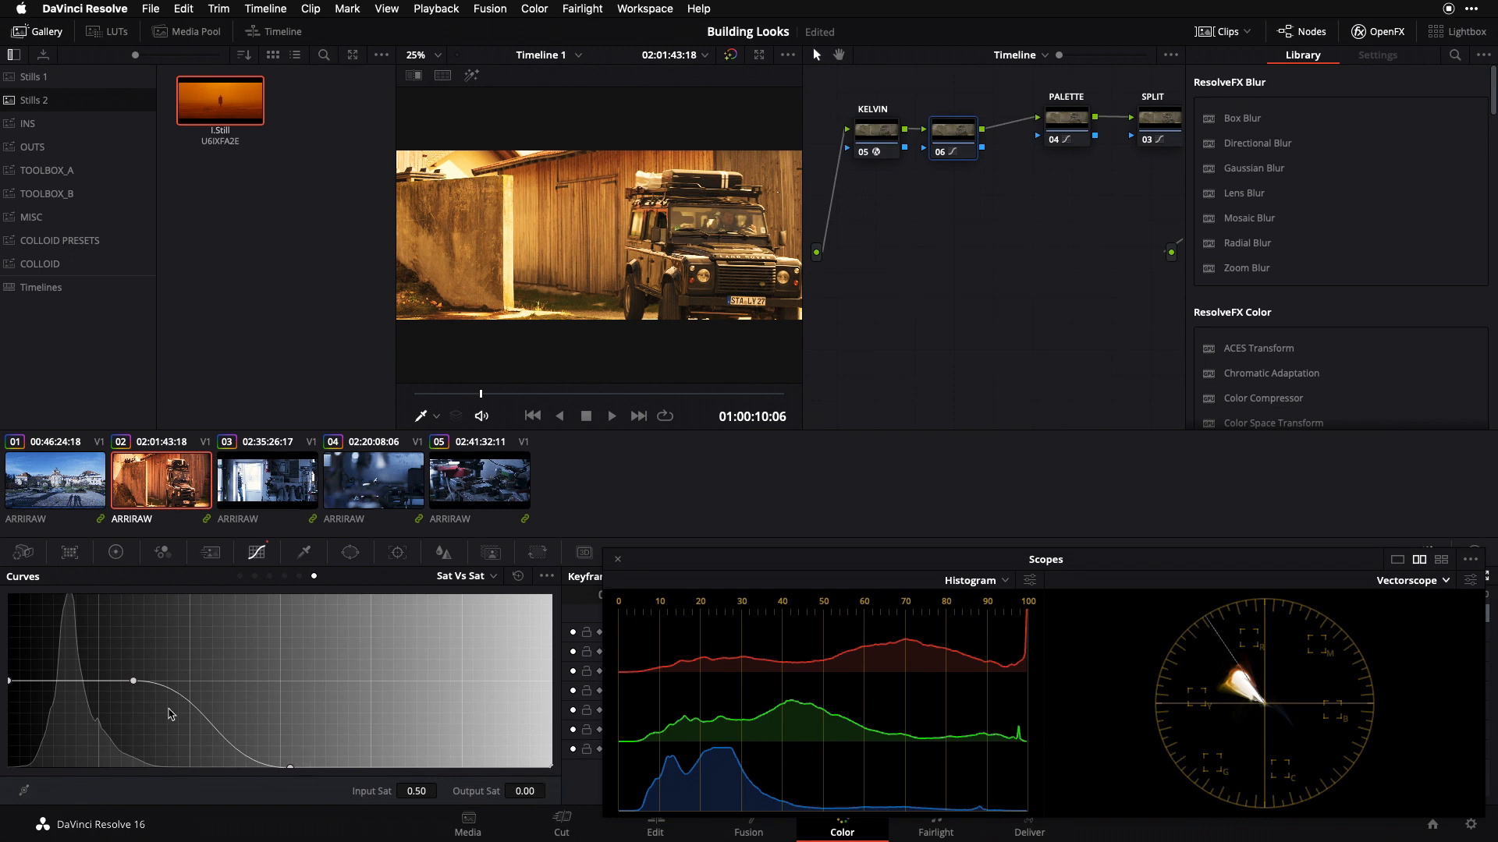
# Shift both Sat Vs Sat roll-off points toward lower saturation, ending at input 0.19 and output 0.00, and compare with the node disabled
pyautogui.moveTo(132, 681); pyautogui.dragTo(72, 682)
pyautogui.moveTo(292, 772); pyautogui.dragTo(217, 772)
pyautogui.hotkey('ctrl', 'd')
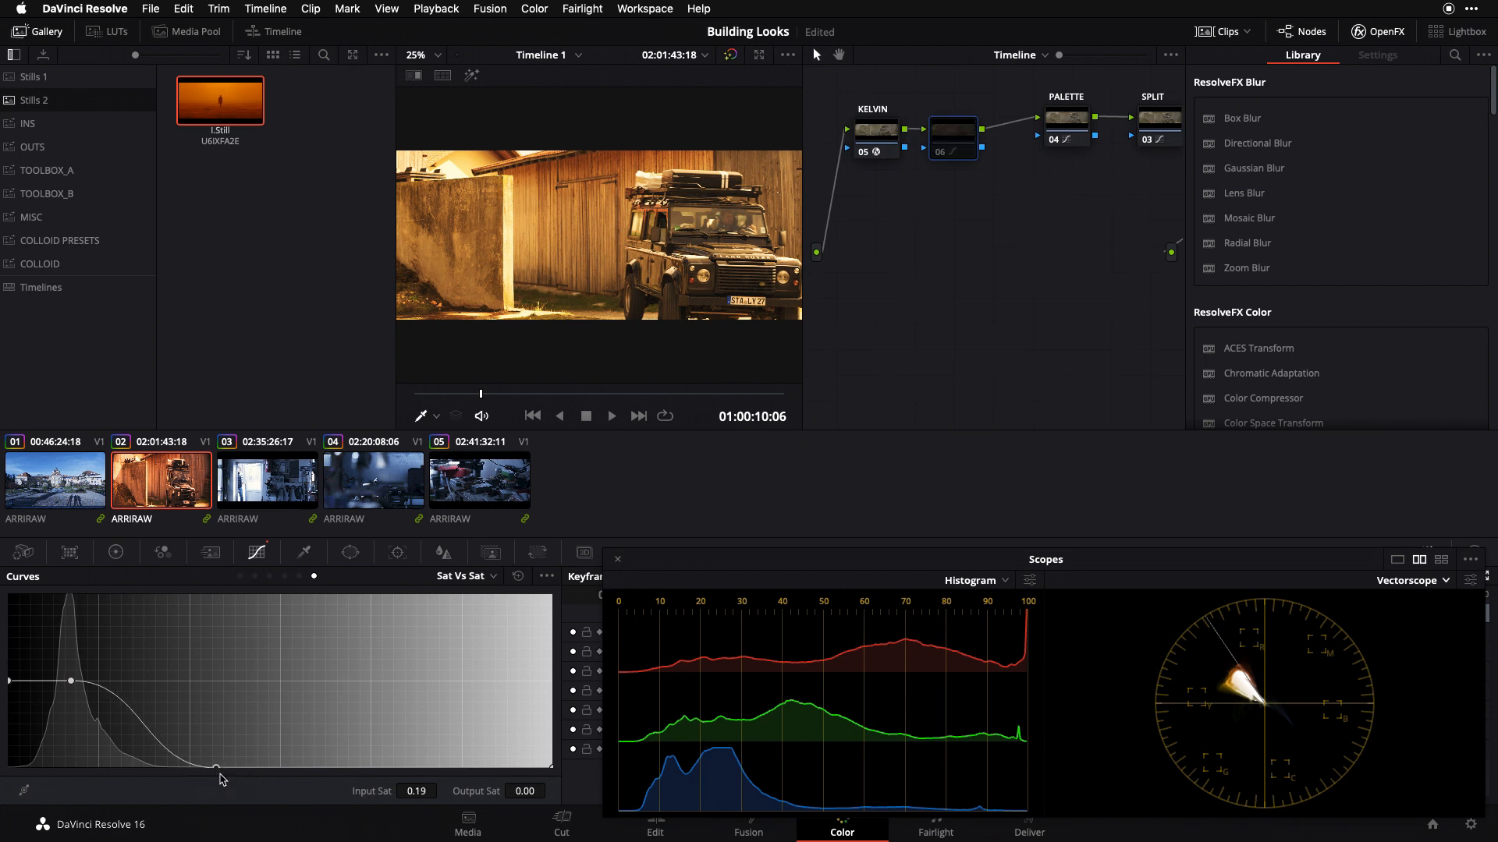
pyautogui.hotkey('ctrl', 'd')
pyautogui.hotkey('ctrl', 'd')
pyautogui.hotkey('ctrl', 'd')
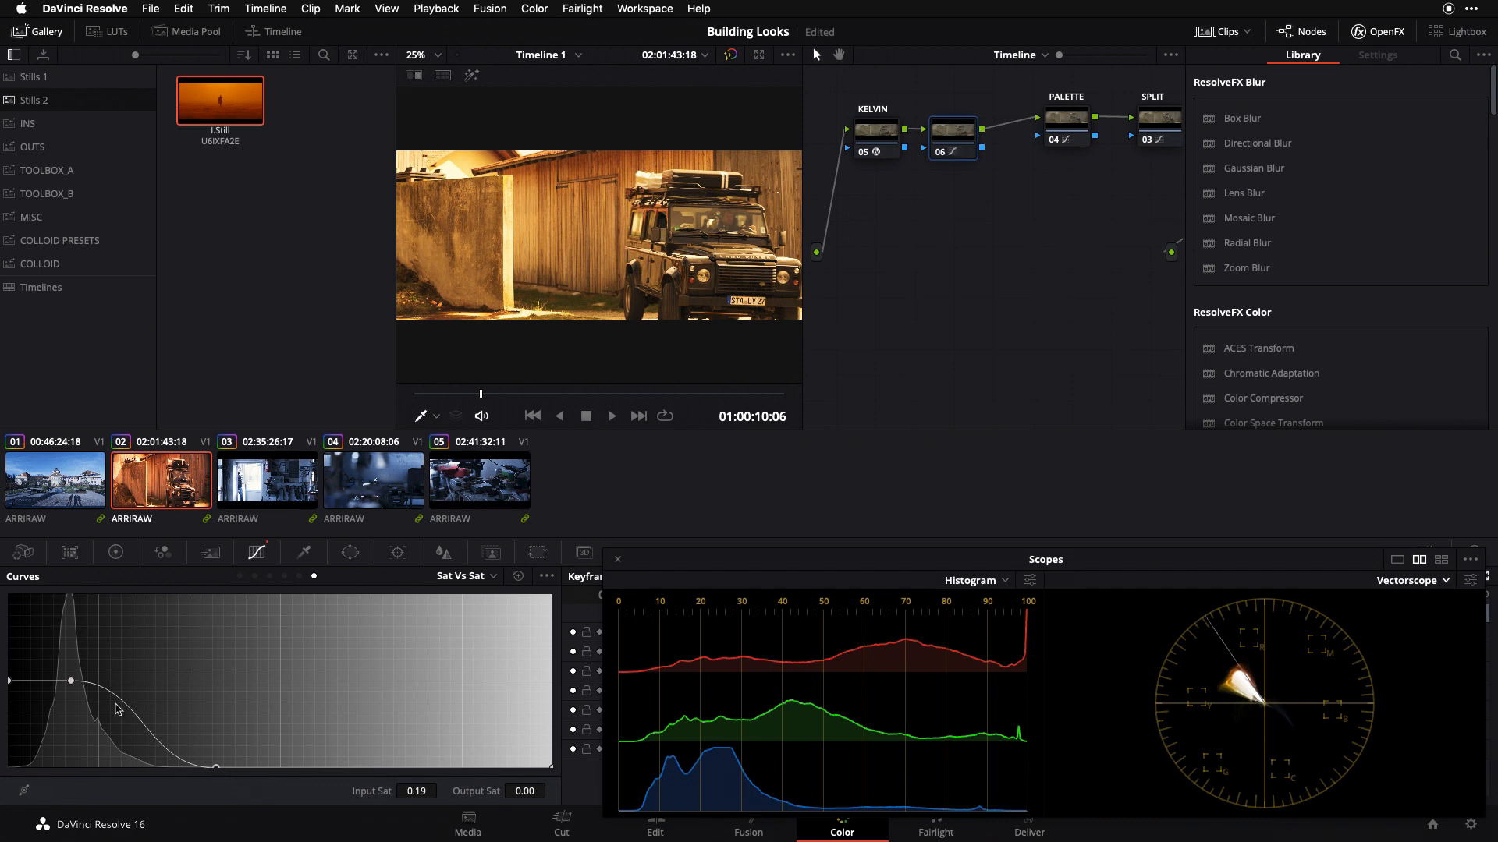
# Soften the Sat Vs Sat roll-off with points near input 0.05, output 0.88 and input 0.20, output 0.26, checking against the disabled node
pyautogui.moveTo(72, 684)
pyautogui.mouseDown()
pyautogui.moveTo(64, 710)
pyautogui.moveTo(68, 695)
pyautogui.mouseUp()
pyautogui.moveTo(67, 695); pyautogui.dragTo(67, 691)
pyautogui.hotkey('ctrl', 'd')
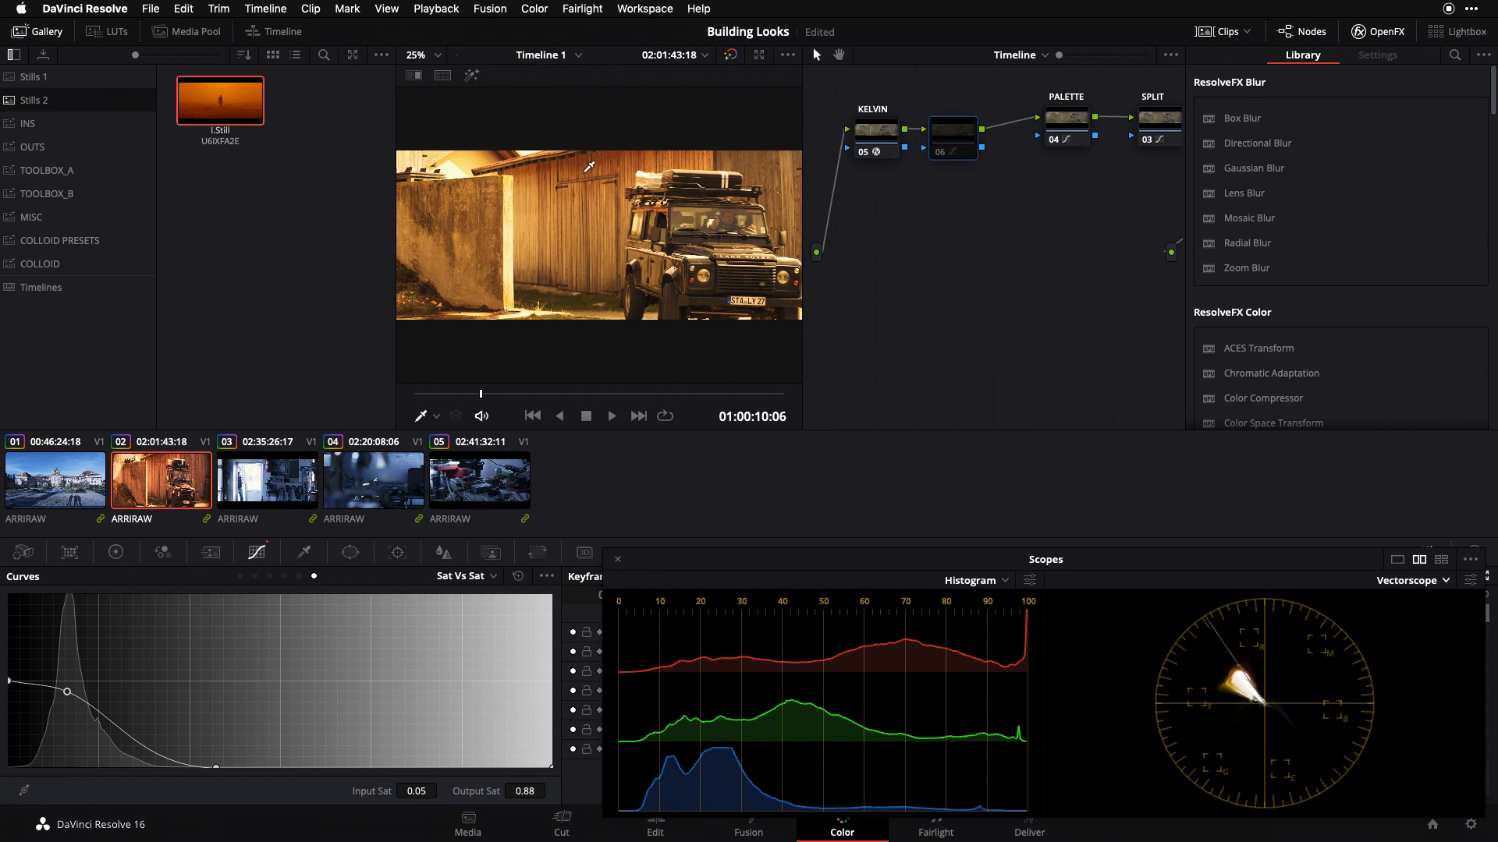
pyautogui.hotkey('ctrl', 'd')
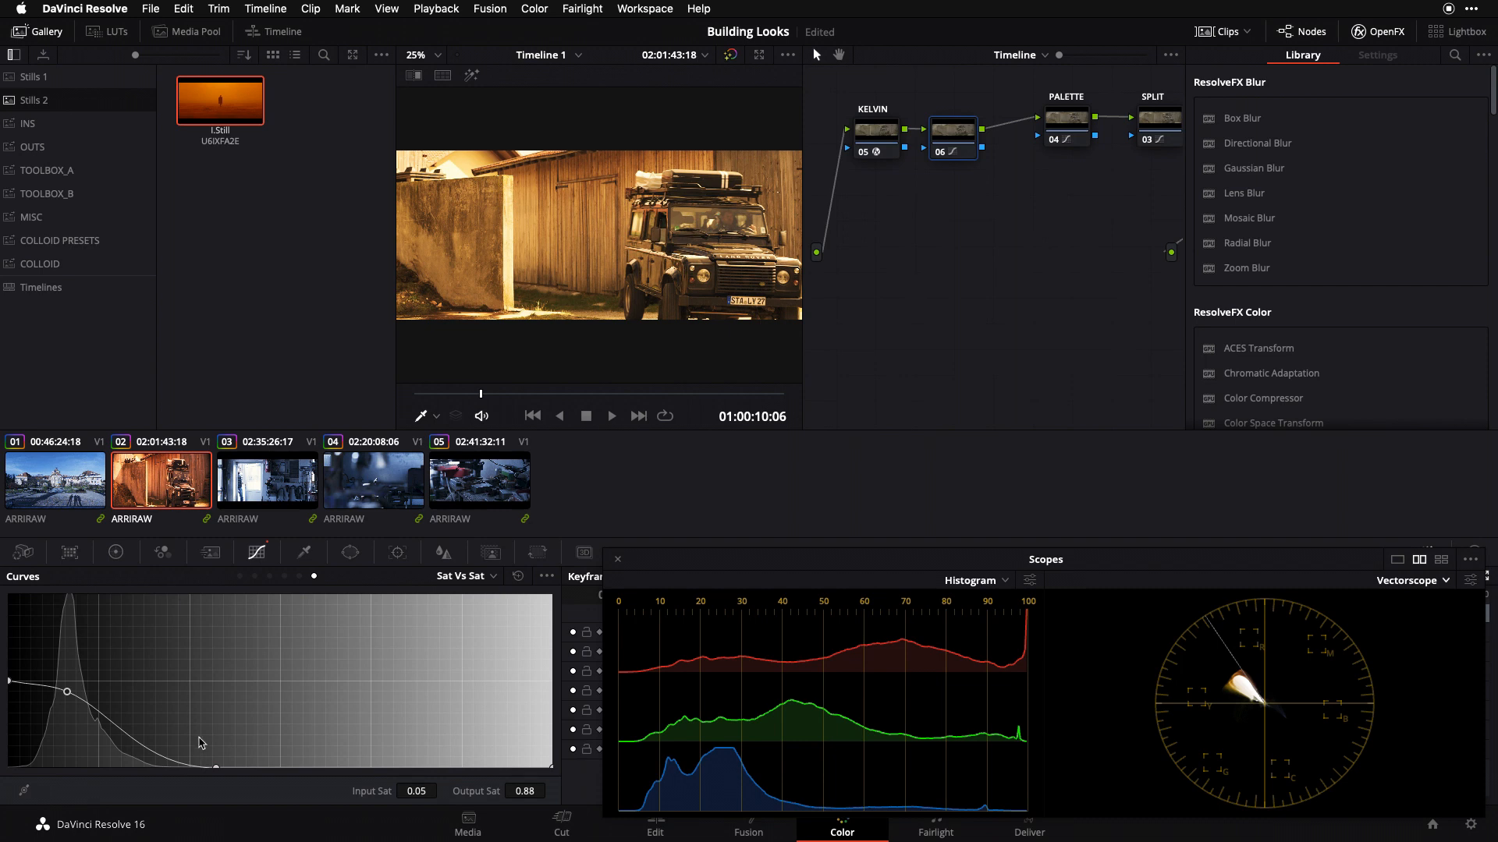
pyautogui.moveTo(216, 768); pyautogui.dragTo(221, 746)
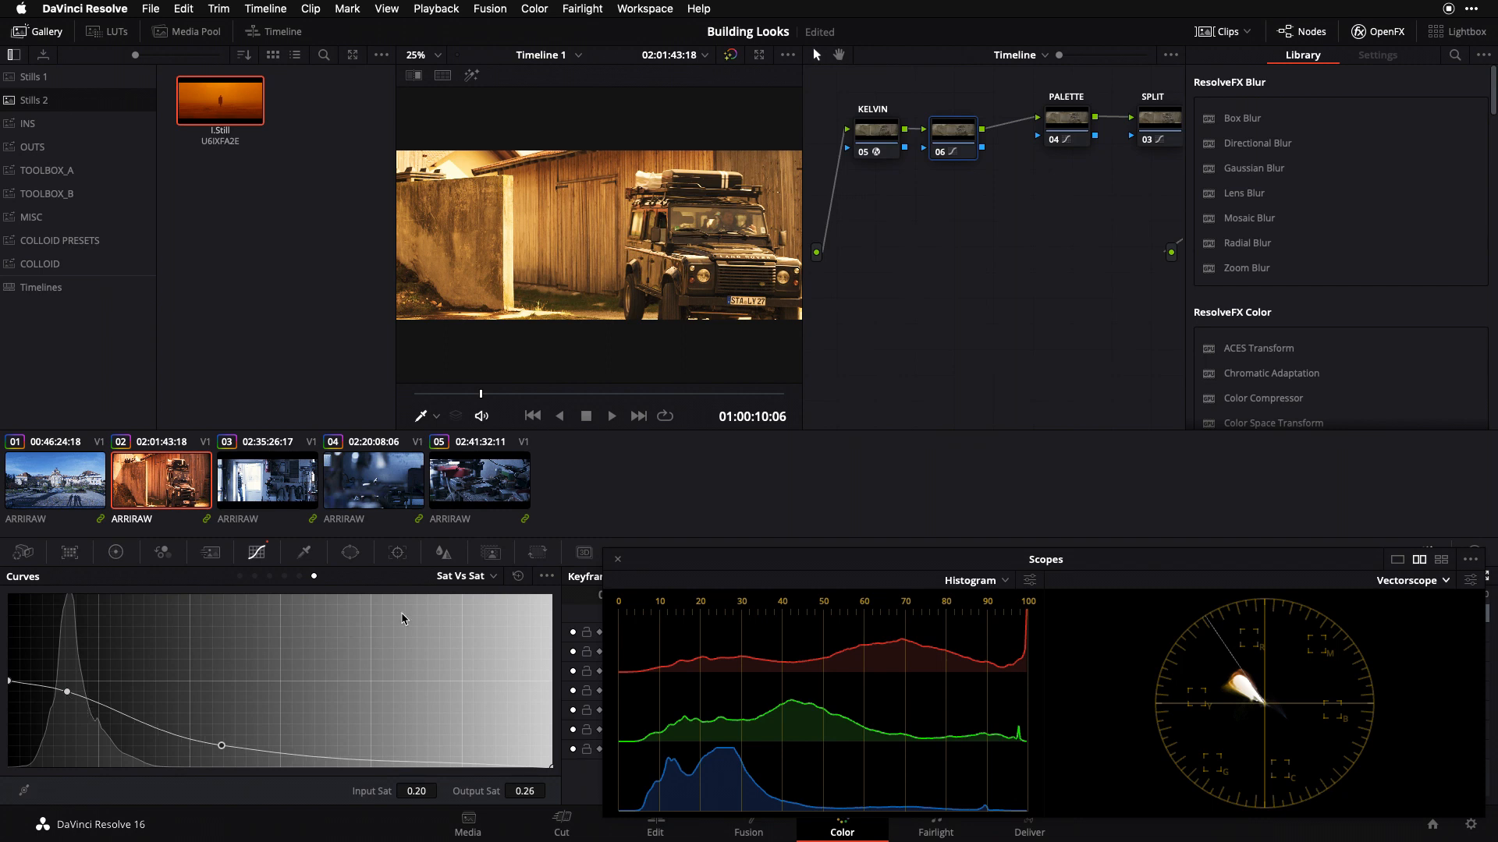
# Shift the Sat Vs Sat node and the KELVIN node slightly closer to PALETTE in the node graph
pyautogui.click(968, 138)
pyautogui.moveTo(969, 138); pyautogui.dragTo(982, 133)
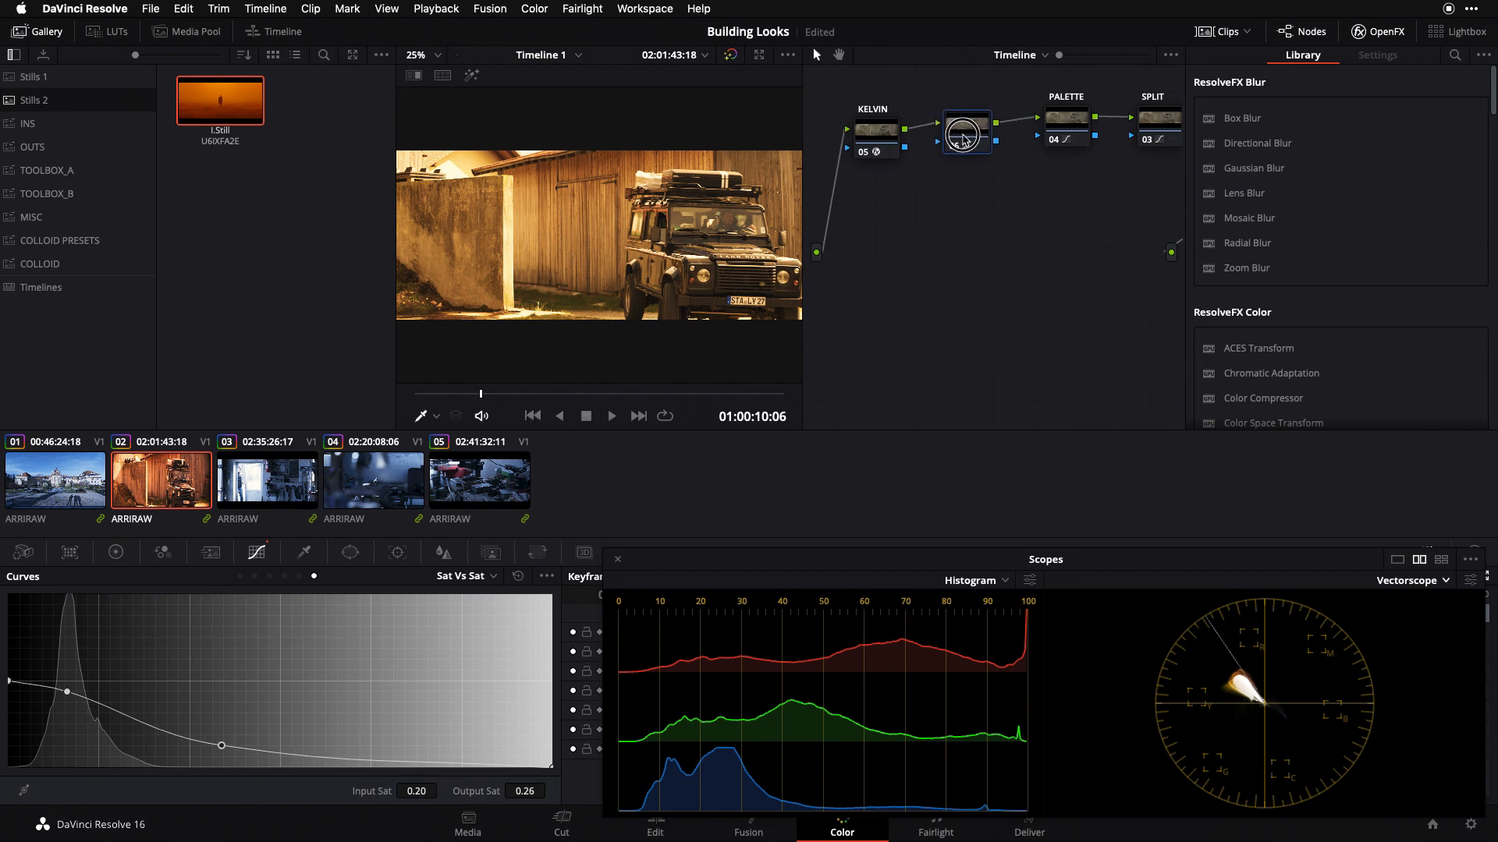
pyautogui.click(884, 138)
pyautogui.moveTo(884, 138); pyautogui.dragTo(896, 138)
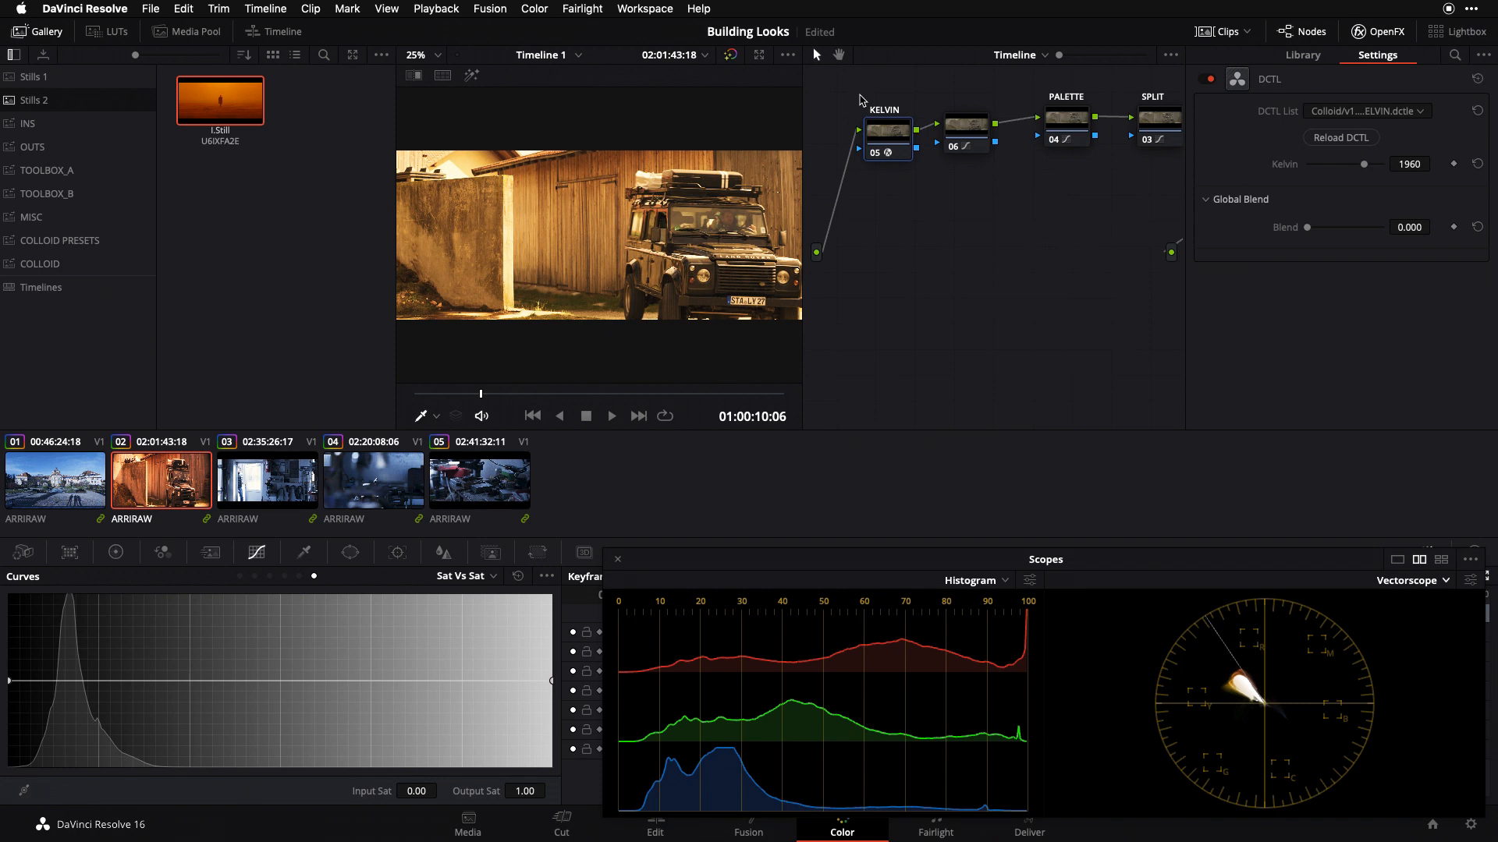
pyautogui.moveTo(893, 142); pyautogui.dragTo(895, 143)
# Insert a node before KELVIN and apply the EXPOSURE preset from the COLLOID album to it
pyautogui.hotkey('shift', 's')
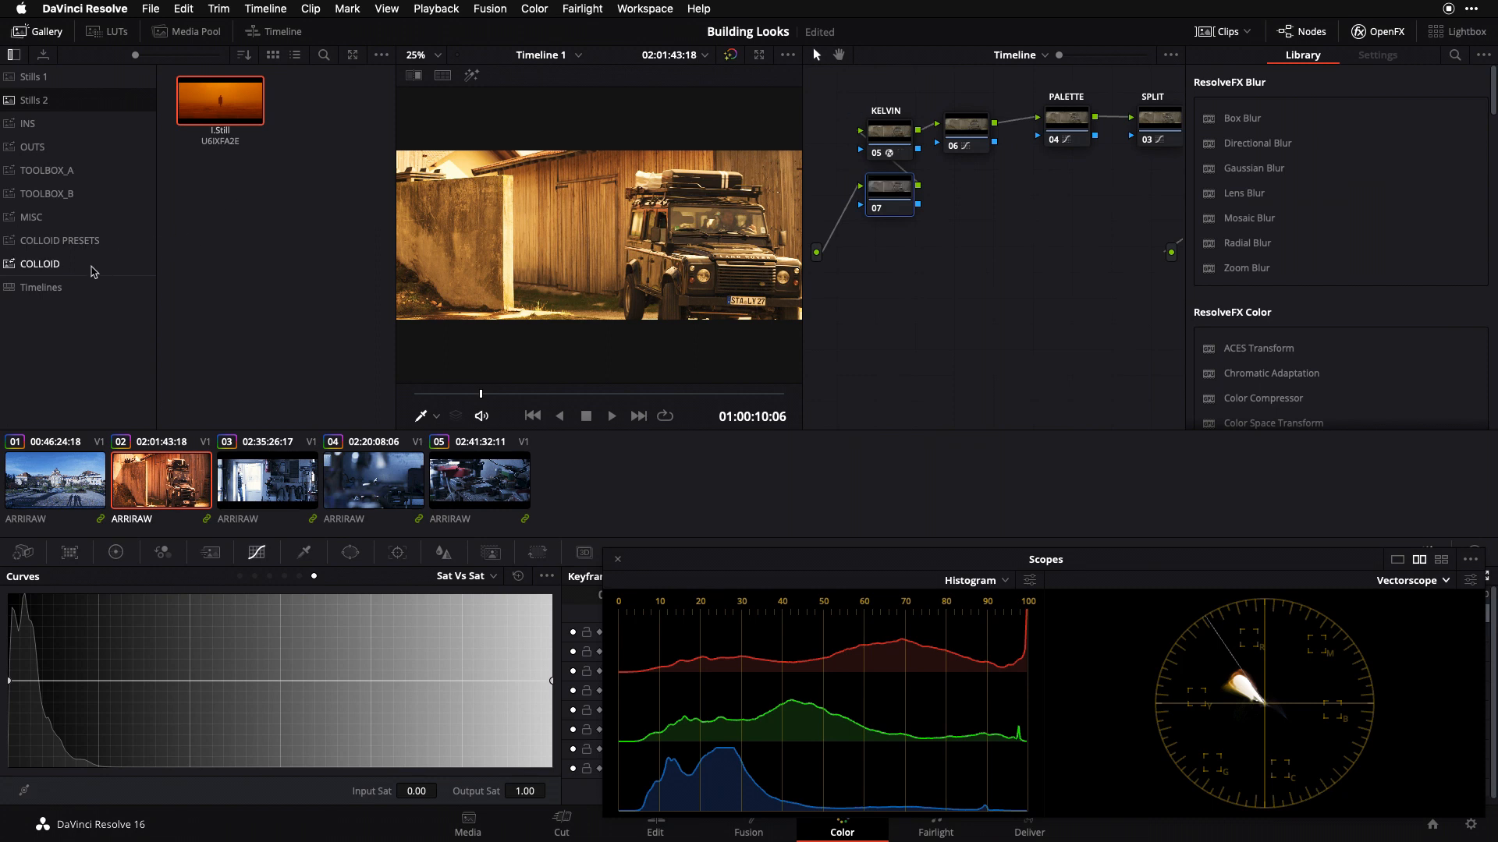
pyautogui.click(52, 265)
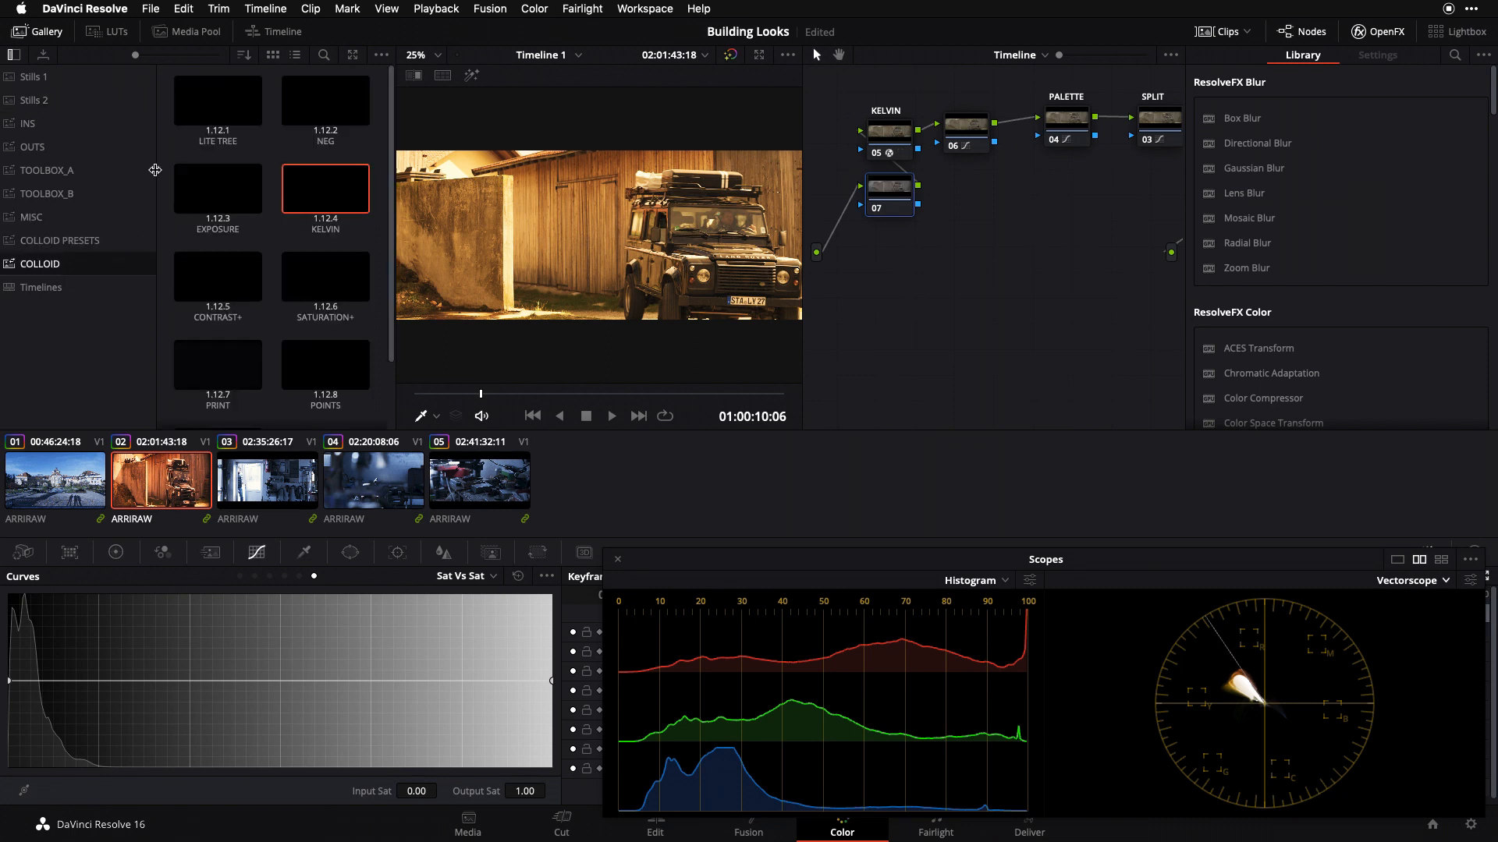
pyautogui.moveTo(224, 194); pyautogui.dragTo(858, 197)
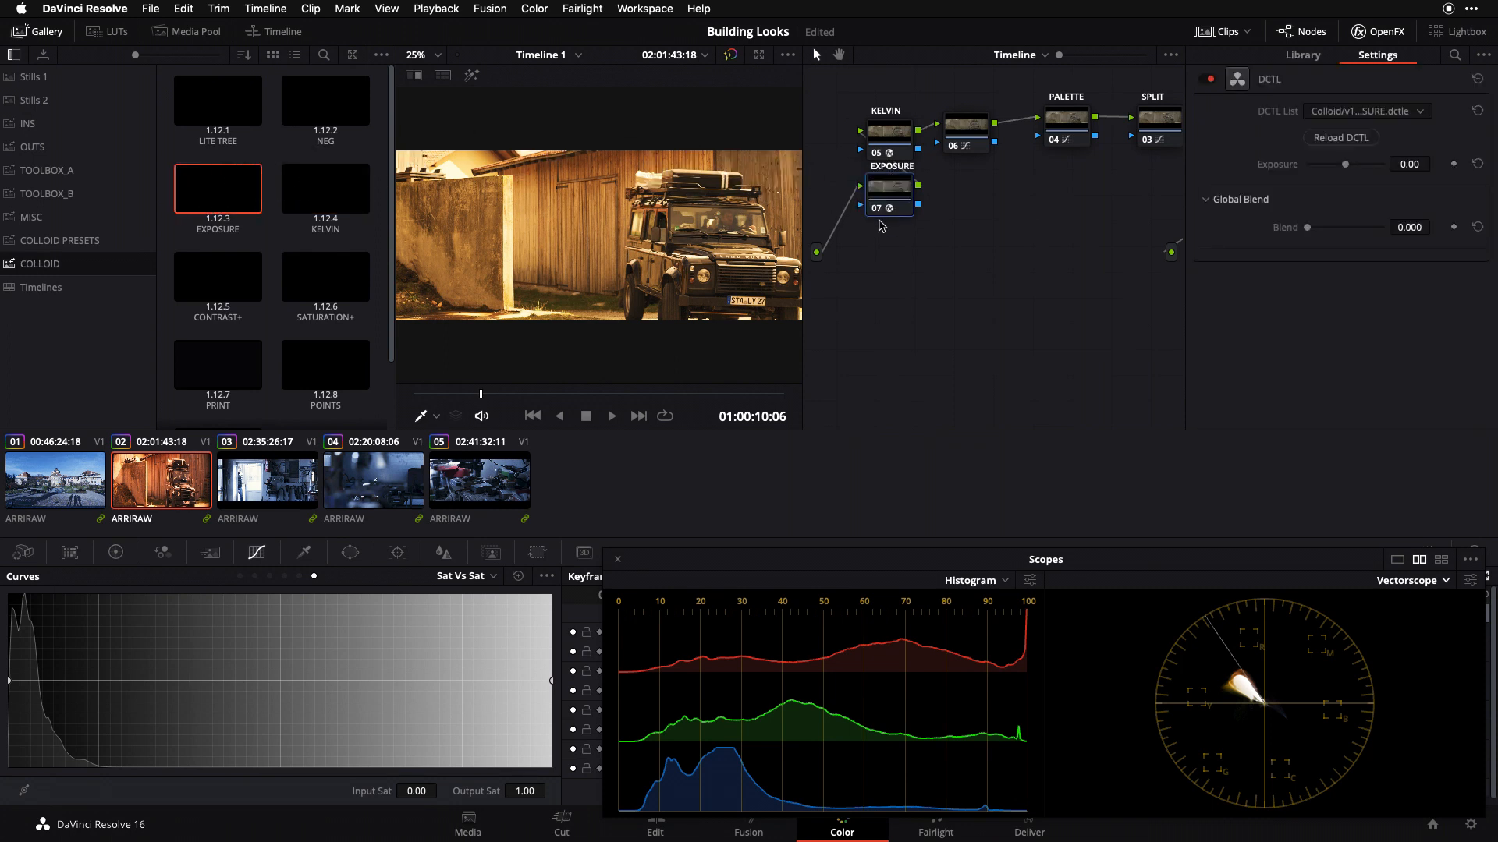
# Try an exposure of -1.00 on the EXPOSURE node and settle on -0.75
pyautogui.moveTo(1416, 169); pyautogui.dragTo(1416, 169)
pyautogui.doubleClick(1417, 166)
pyautogui.write('-1')
pyautogui.press('Return')
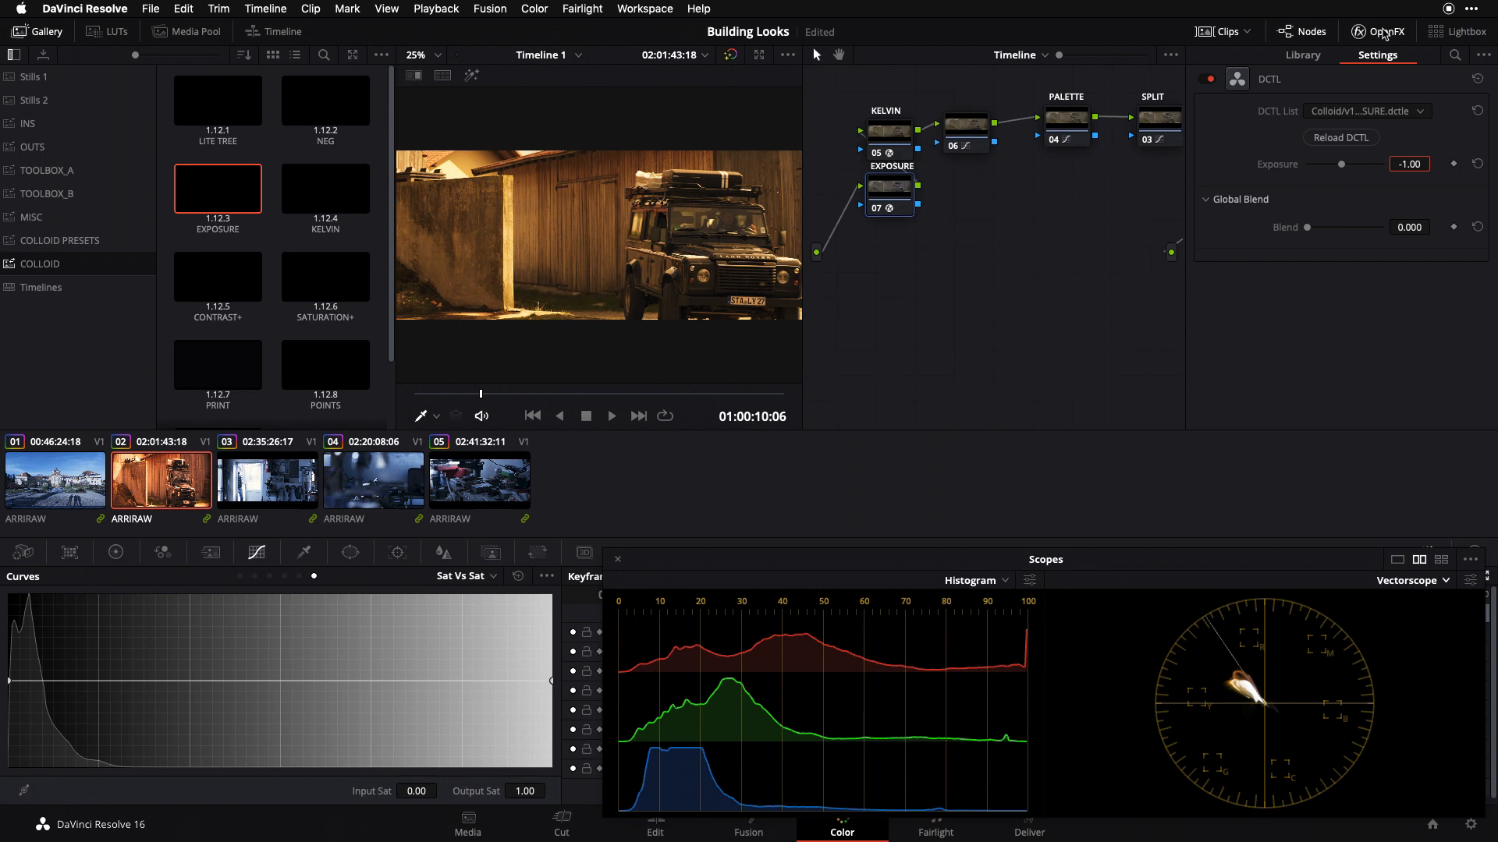
pyautogui.write('-0.75')
pyautogui.press('Return')
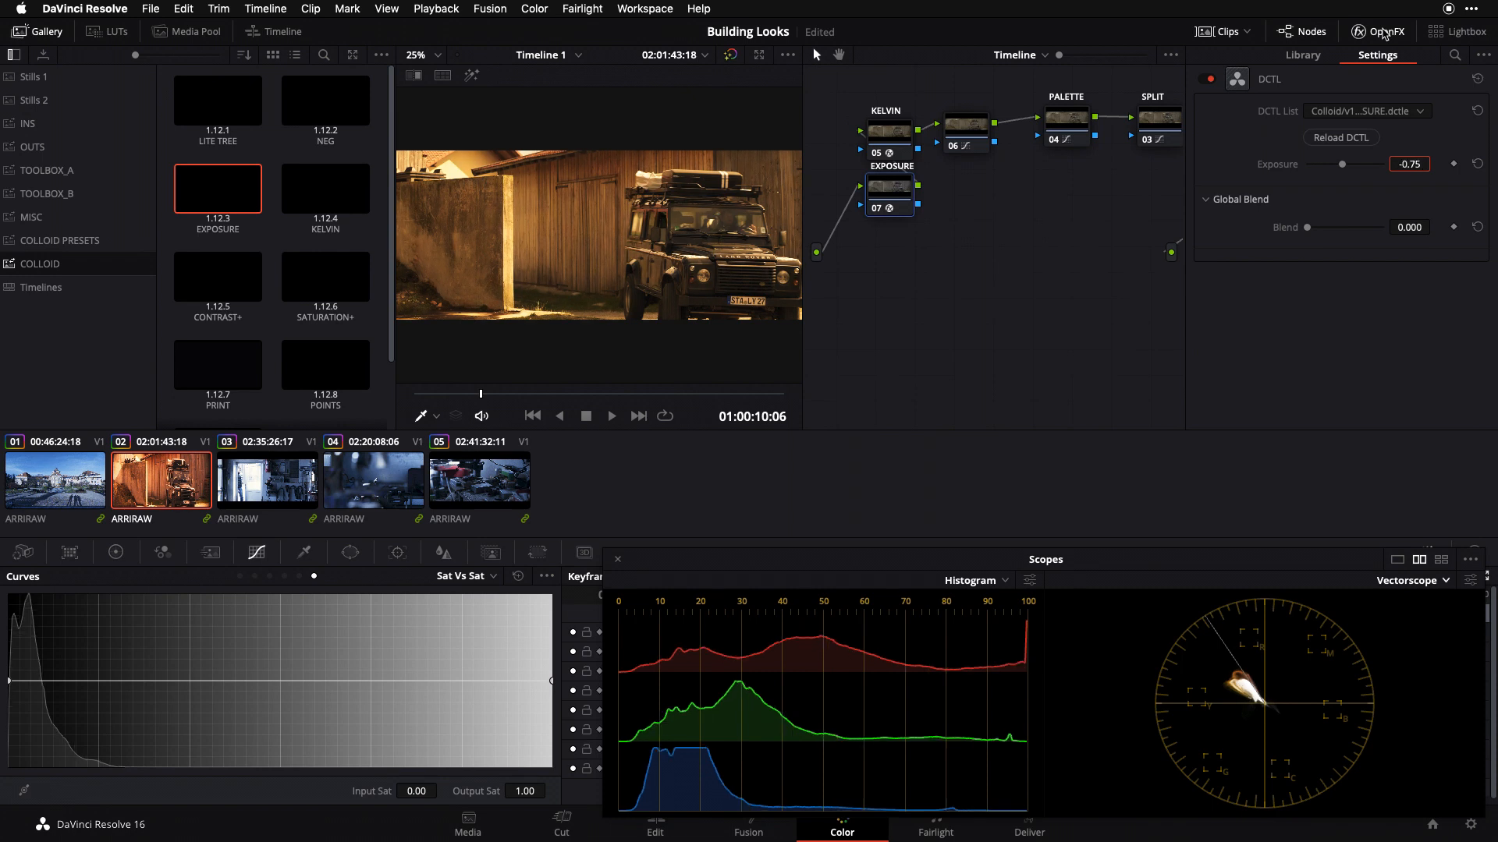
# Move KELVIN slightly up and compare the shot with the EXPOSURE, KELVIN and Sat Vs Sat nodes disabled and re-enabled together
pyautogui.moveTo(897, 138); pyautogui.dragTo(894, 121)
pyautogui.moveTo(967, 76); pyautogui.dragTo(883, 242)
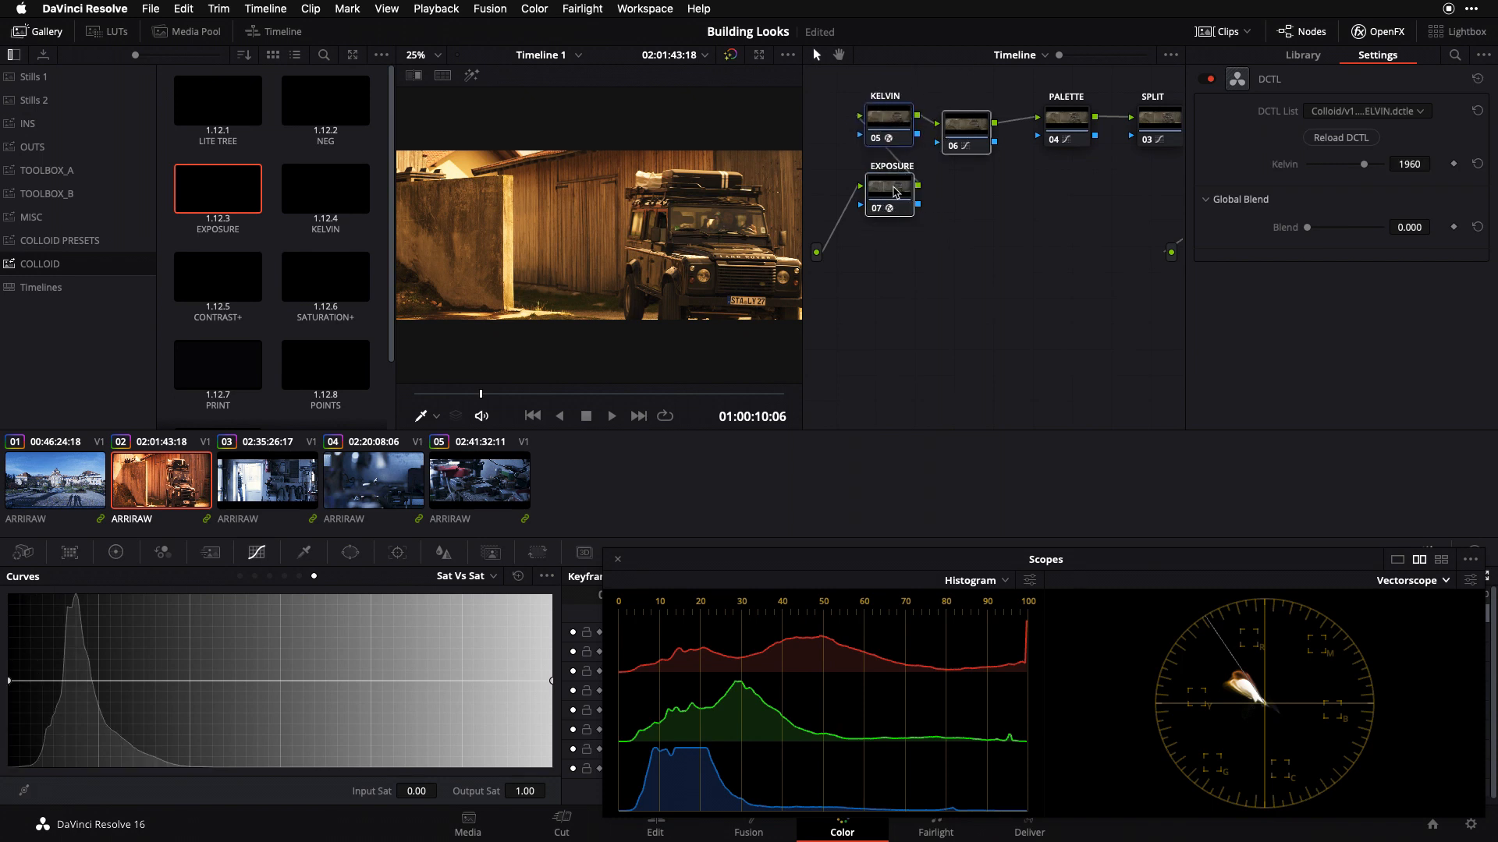
pyautogui.press('super+d')
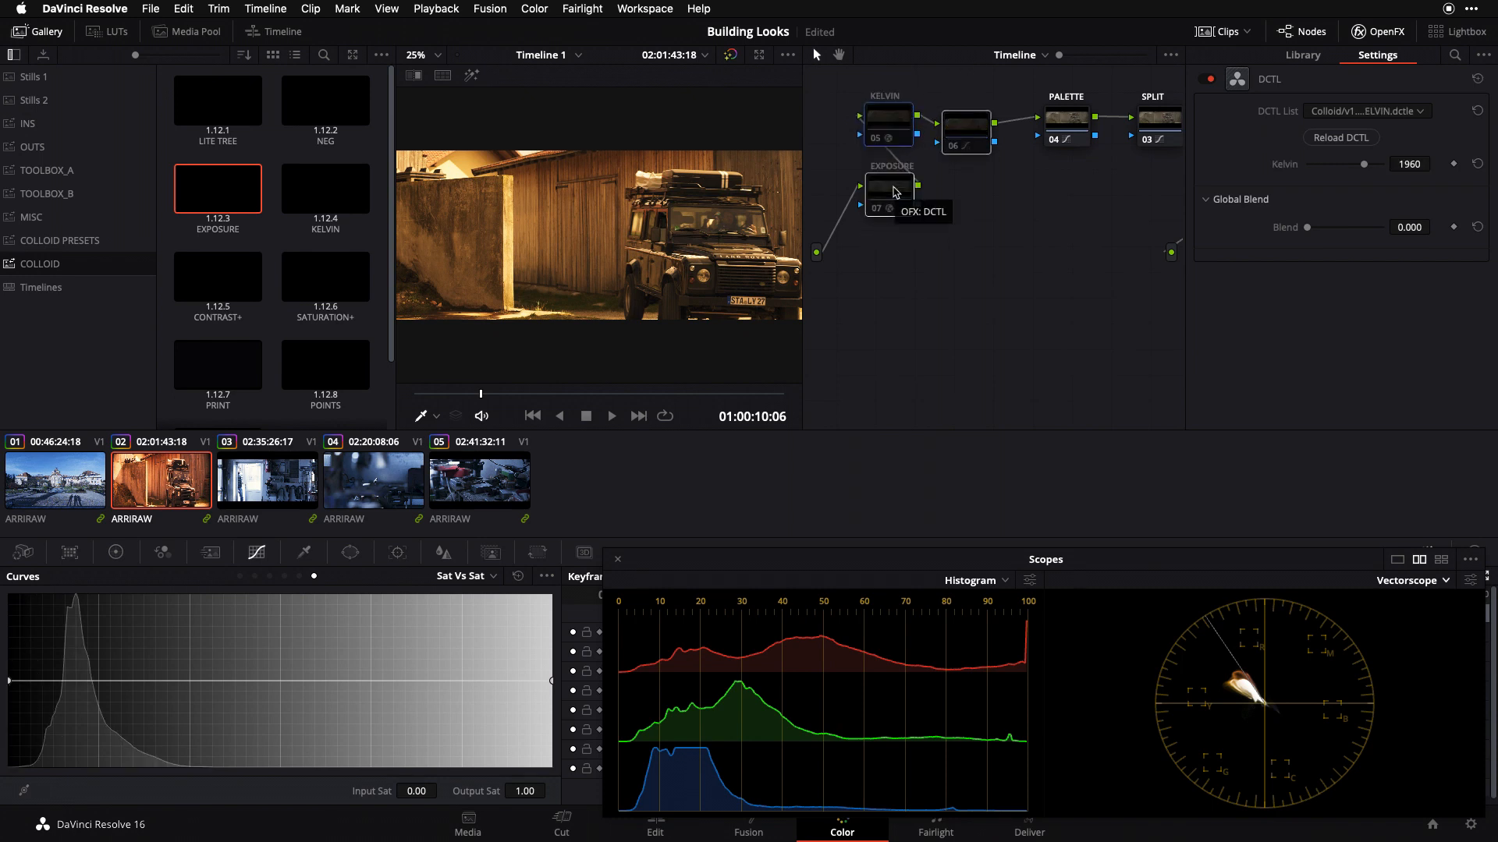
pyautogui.press('super+d')
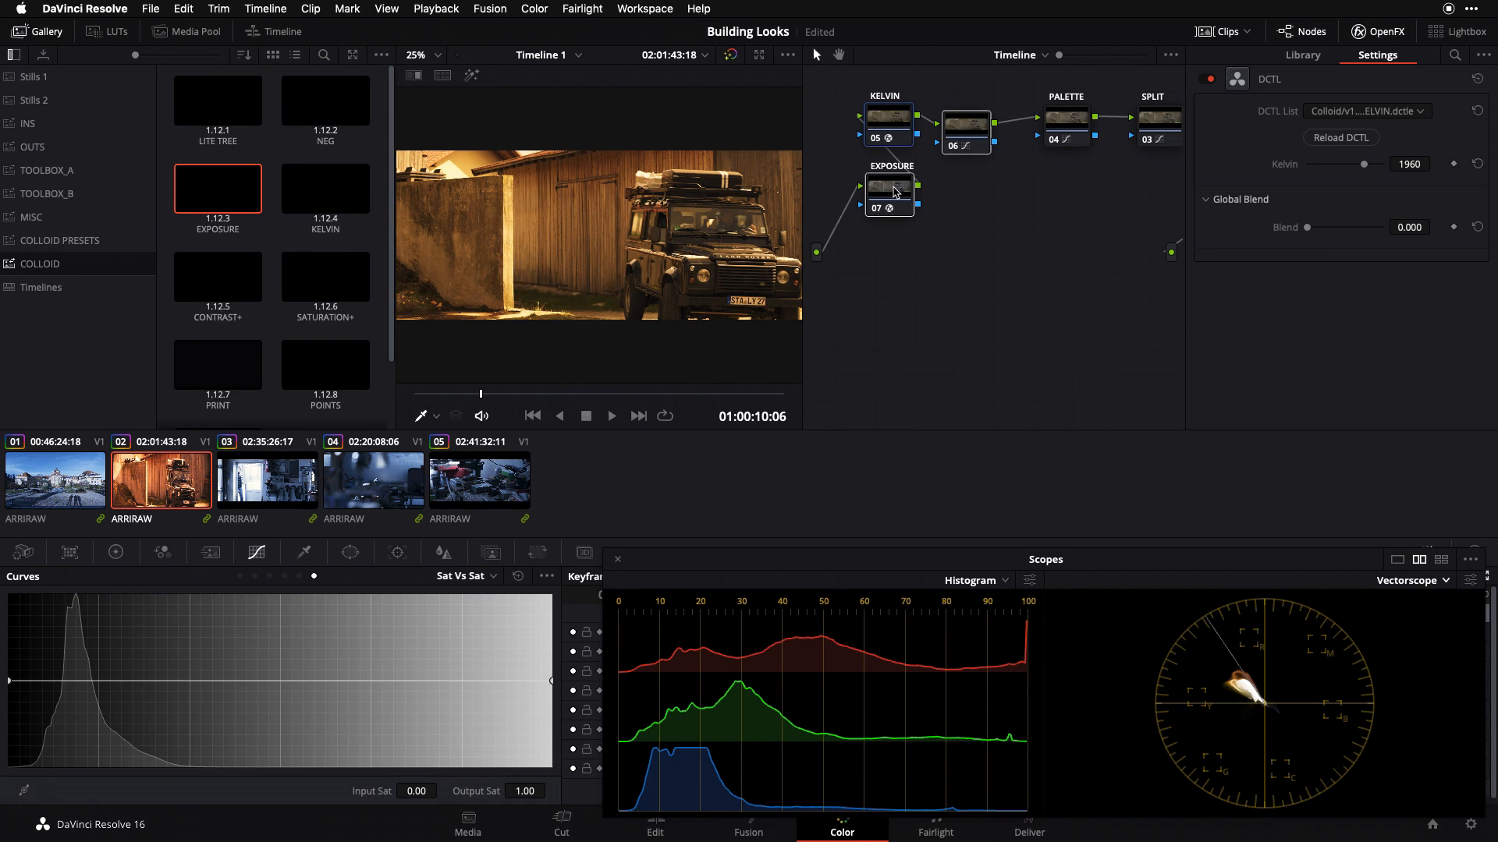
pyautogui.click(971, 255)
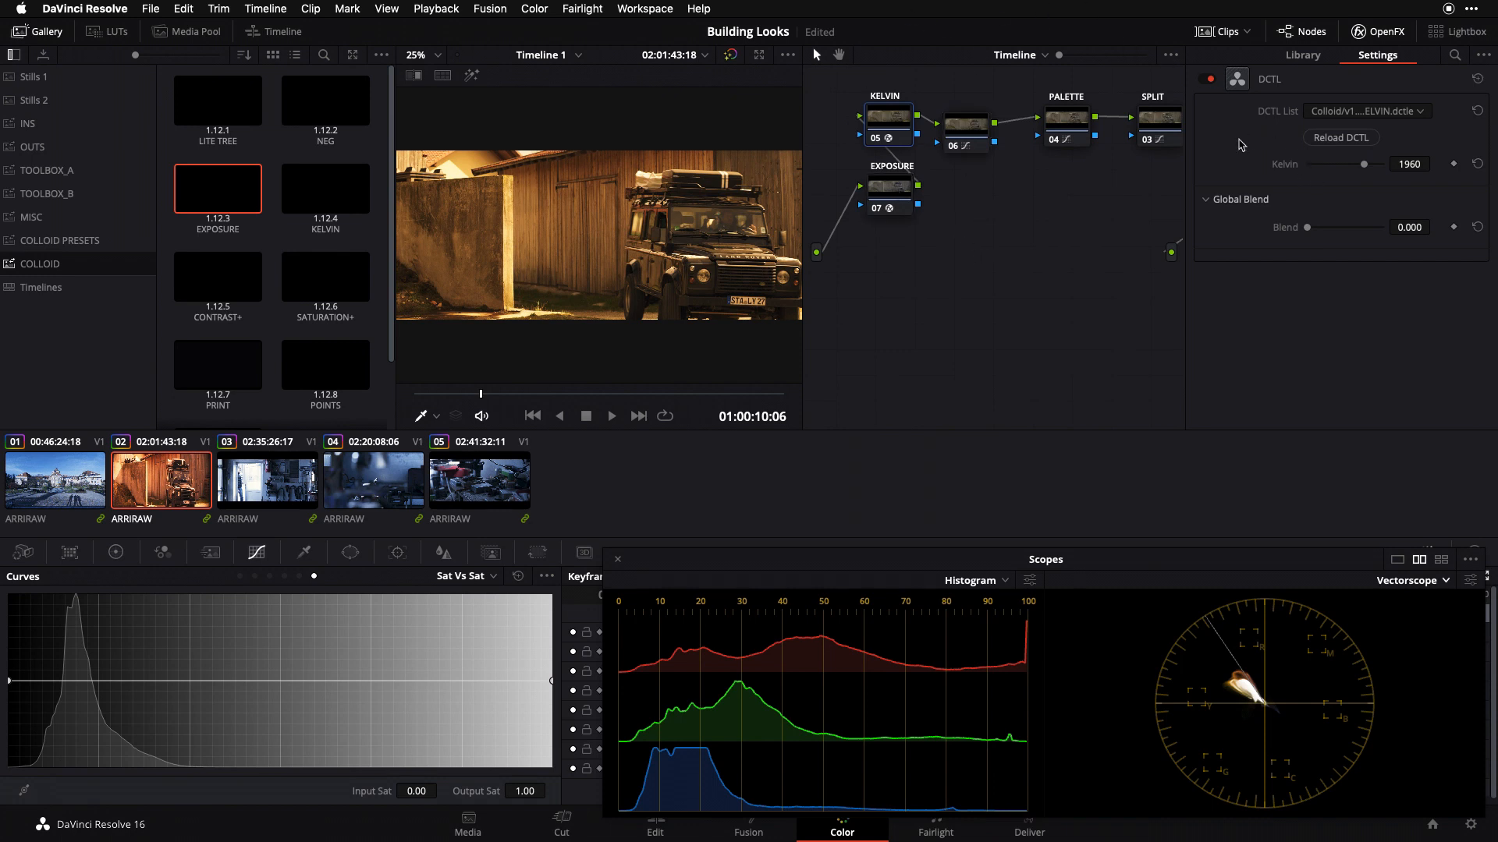
# Lower the KELVIN node's Kelvin value to give the shot a cool blue cast and set the EXPOSURE node's exposure to -1.25
pyautogui.moveTo(1364, 165); pyautogui.dragTo(1319, 166)
pyautogui.click(889, 187)
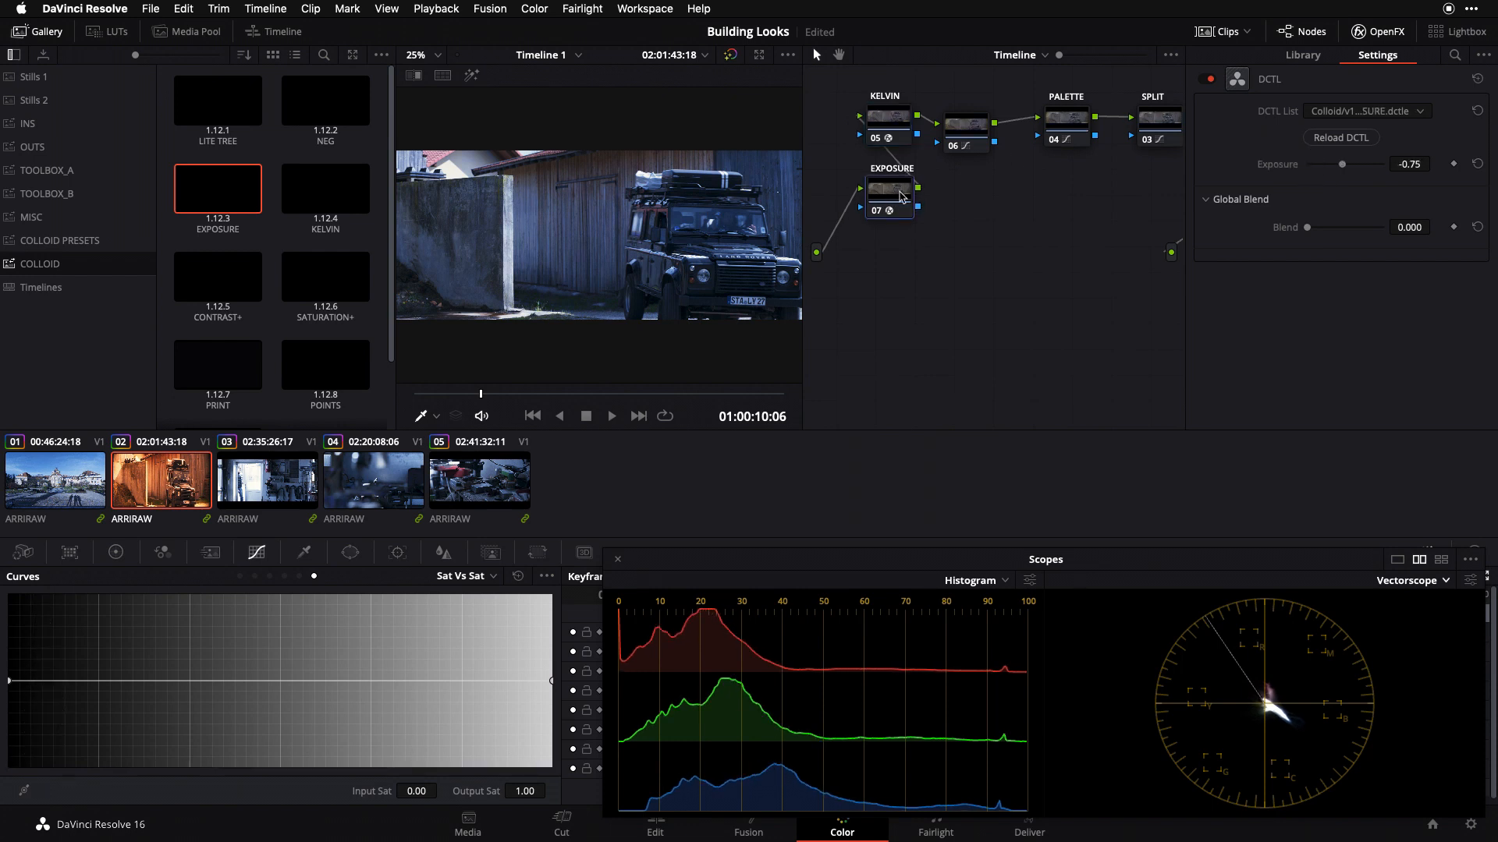
pyautogui.doubleClick(1407, 163)
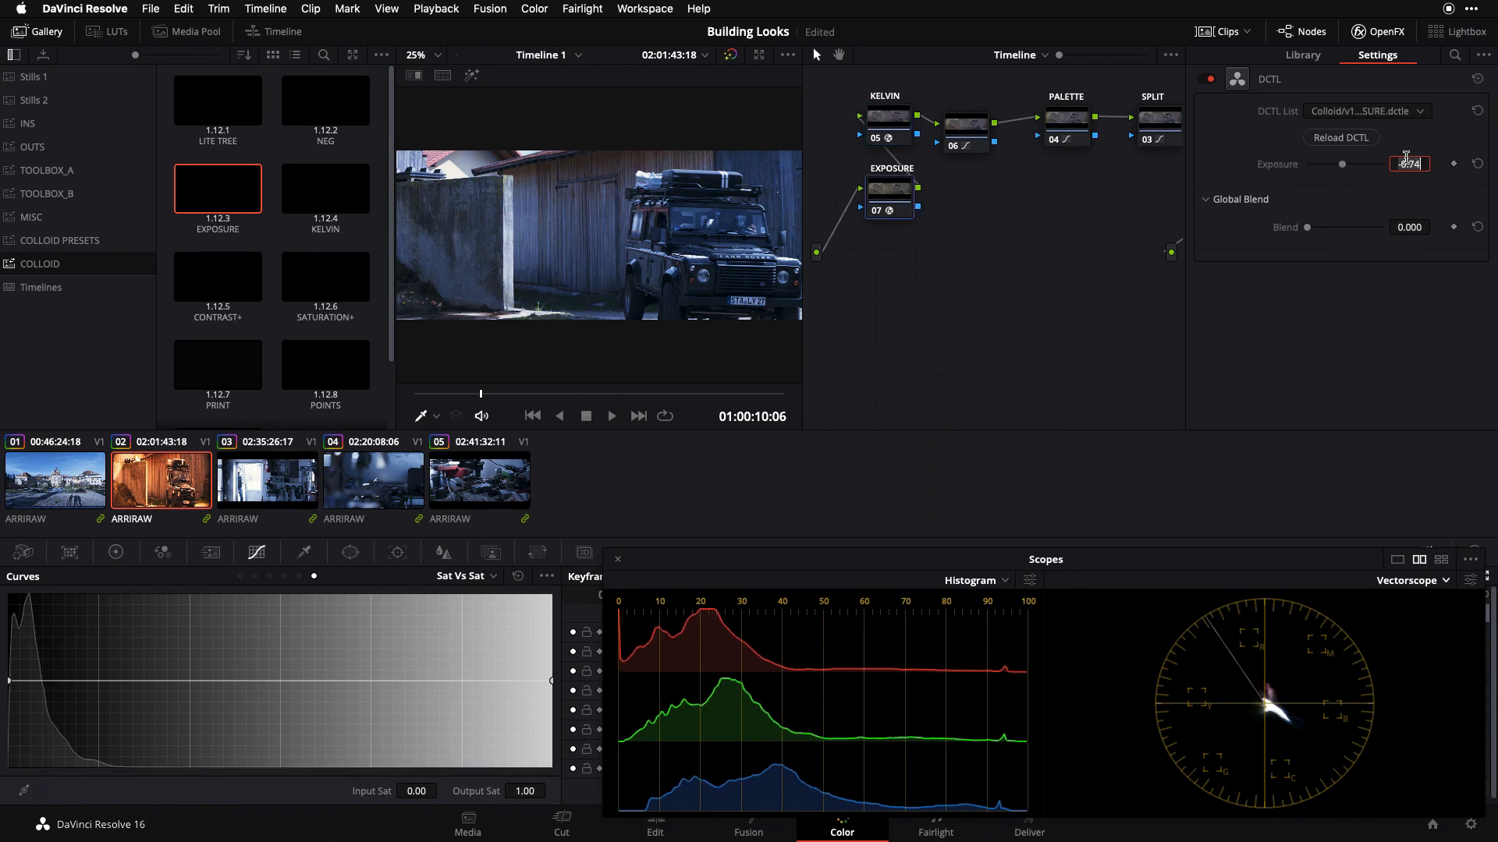
pyautogui.write('-1.25')
pyautogui.press('Return')
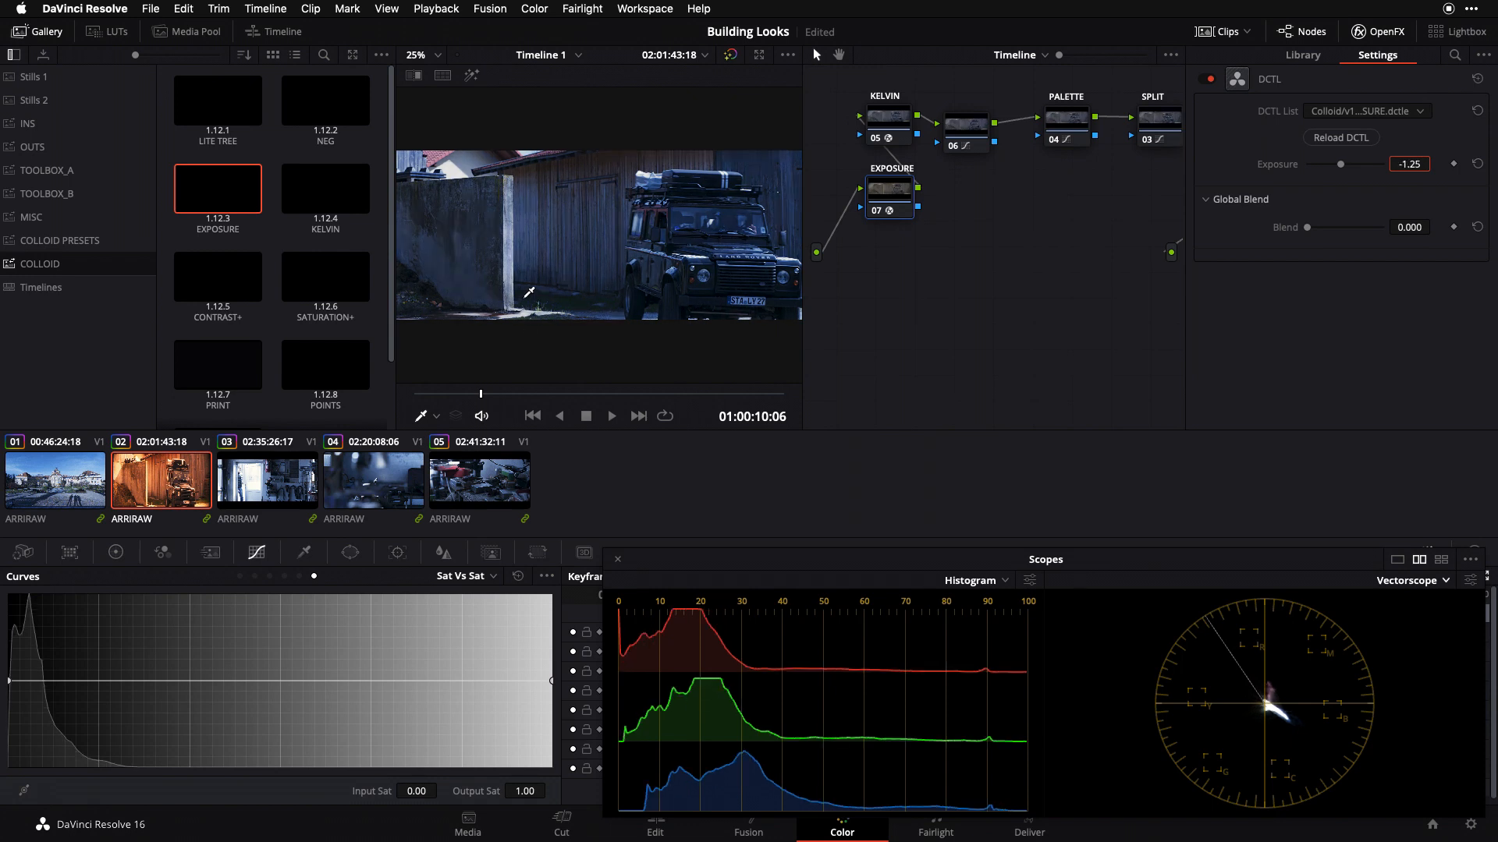
# Compare the car shot with the EXPOSURE, KELVIN and Sat Vs Sat nodes disabled together and re-enabled
pyautogui.moveTo(985, 255); pyautogui.dragTo(905, 136)
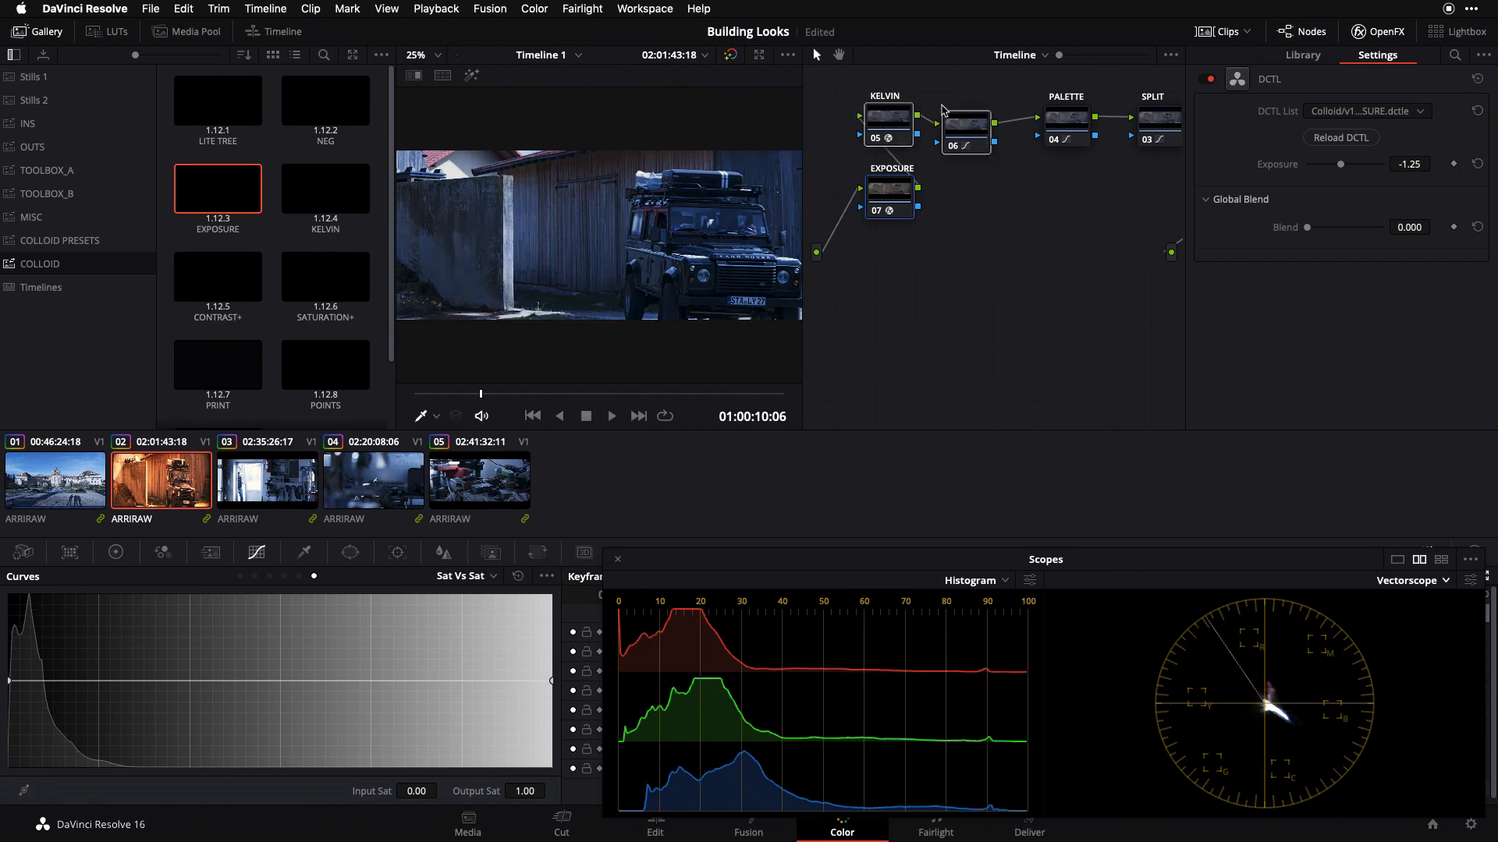
pyautogui.hotkey('ctrl', 'd')
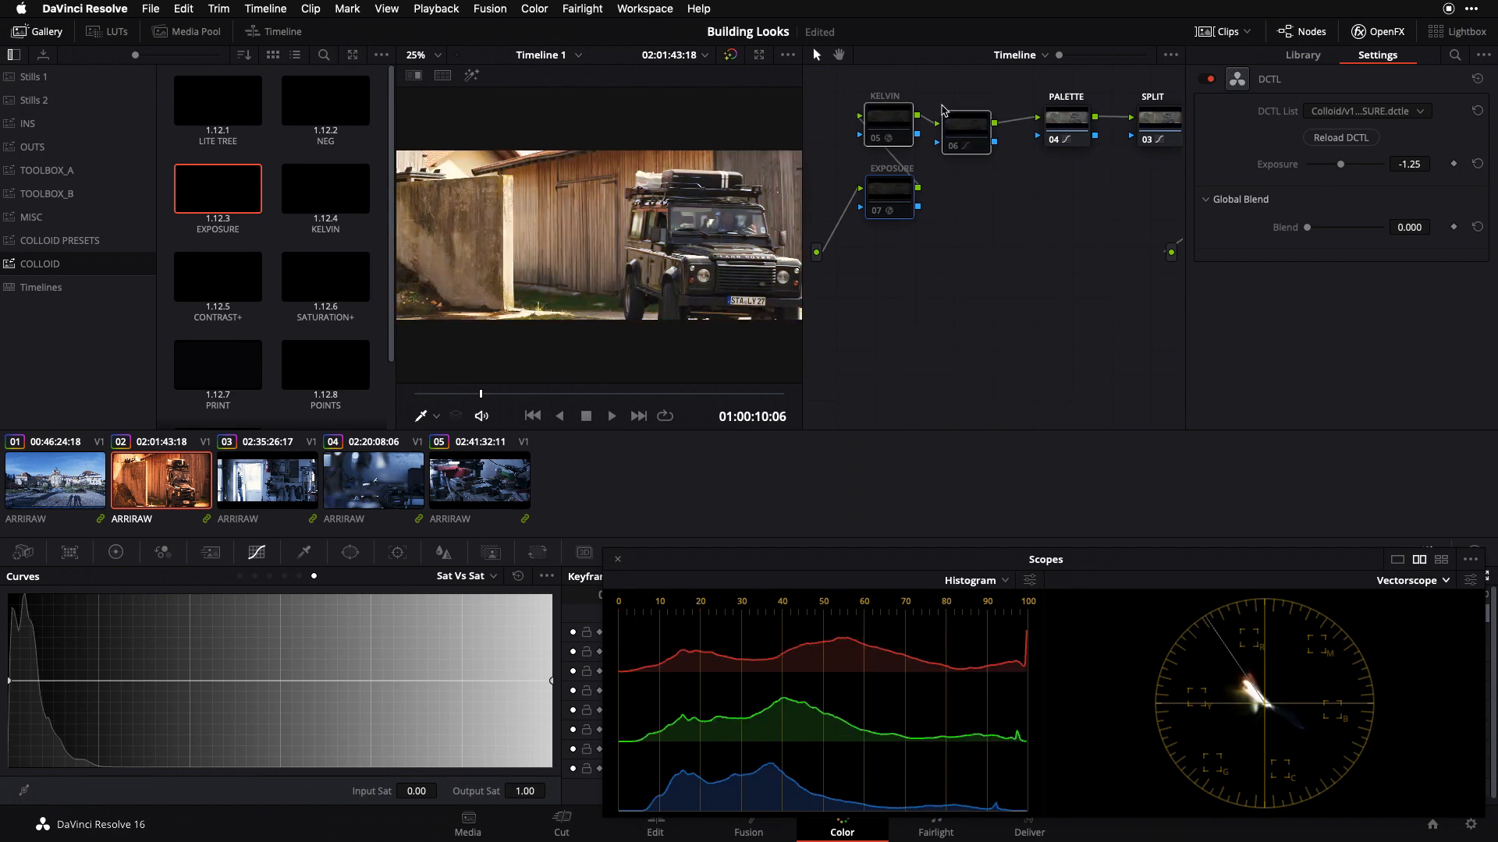
pyautogui.hotkey('ctrl', 'd')
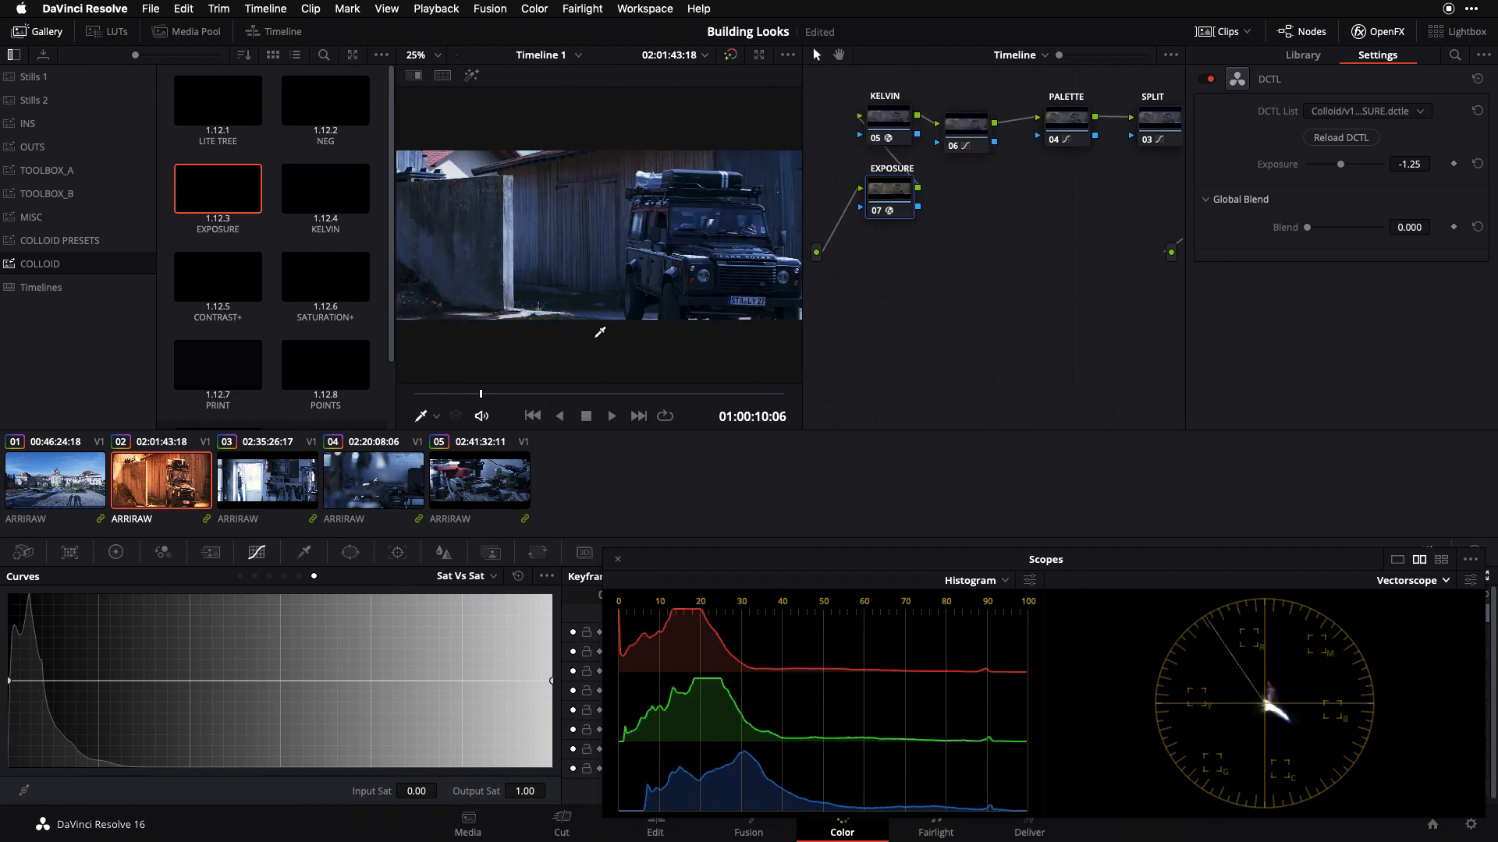
# Check the cool blue look on clips 01, 03 and 04, and return to clip 02
pyautogui.click(92, 482)
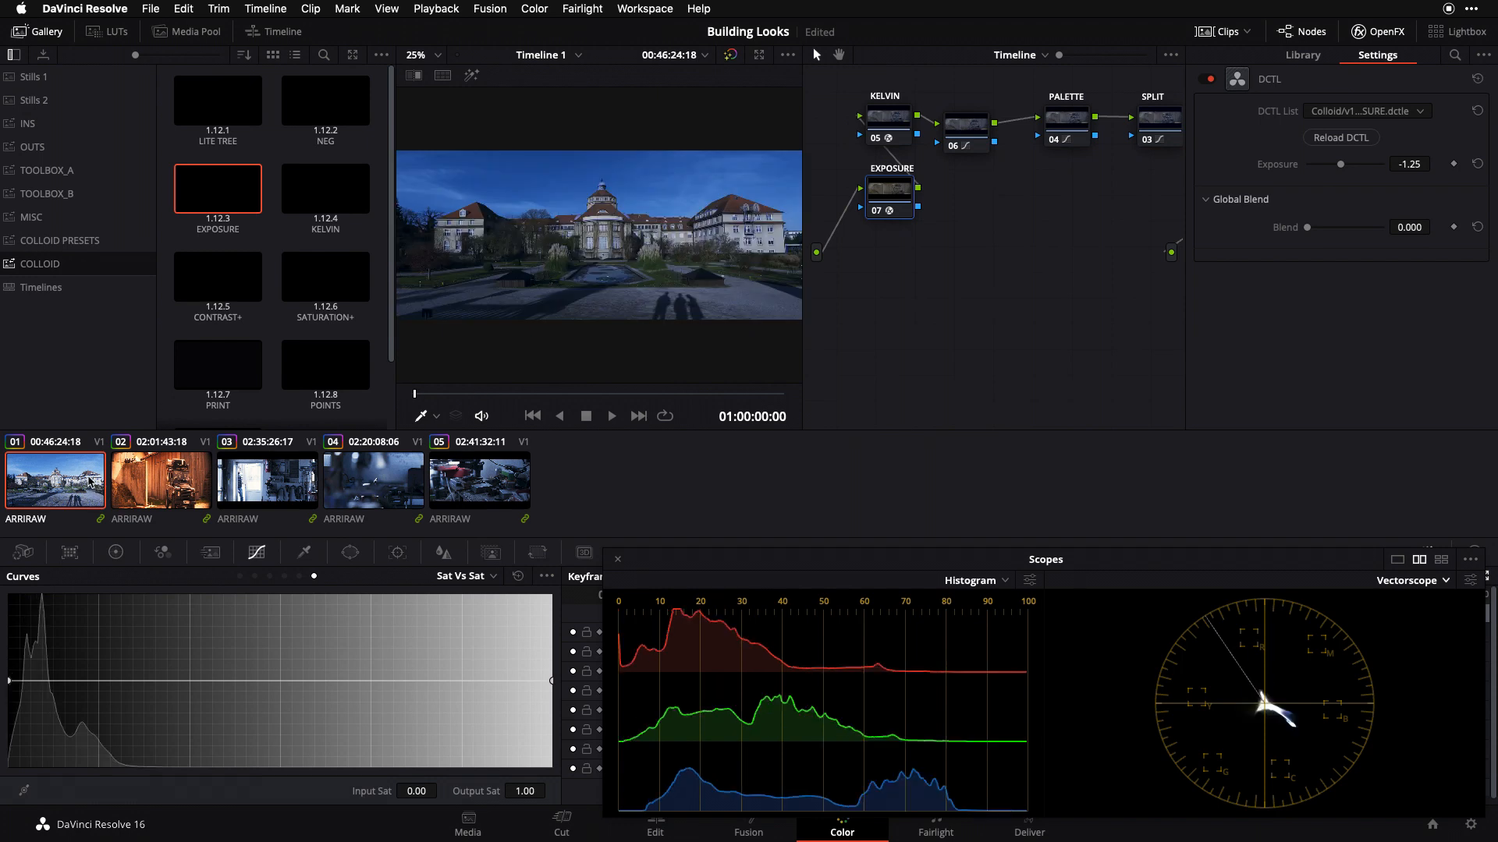
pyautogui.click(266, 481)
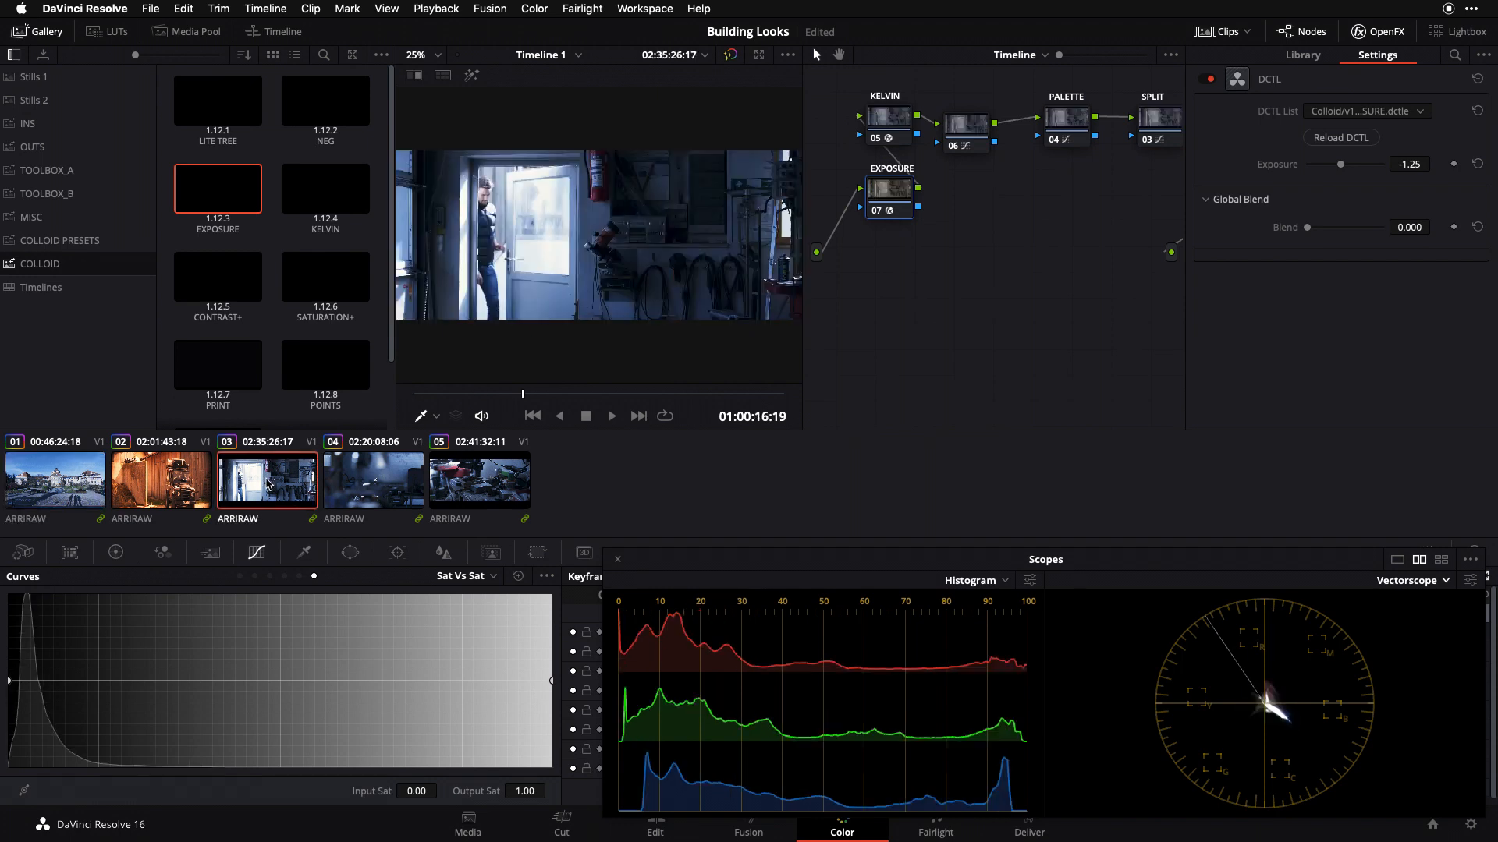
pyautogui.click(361, 477)
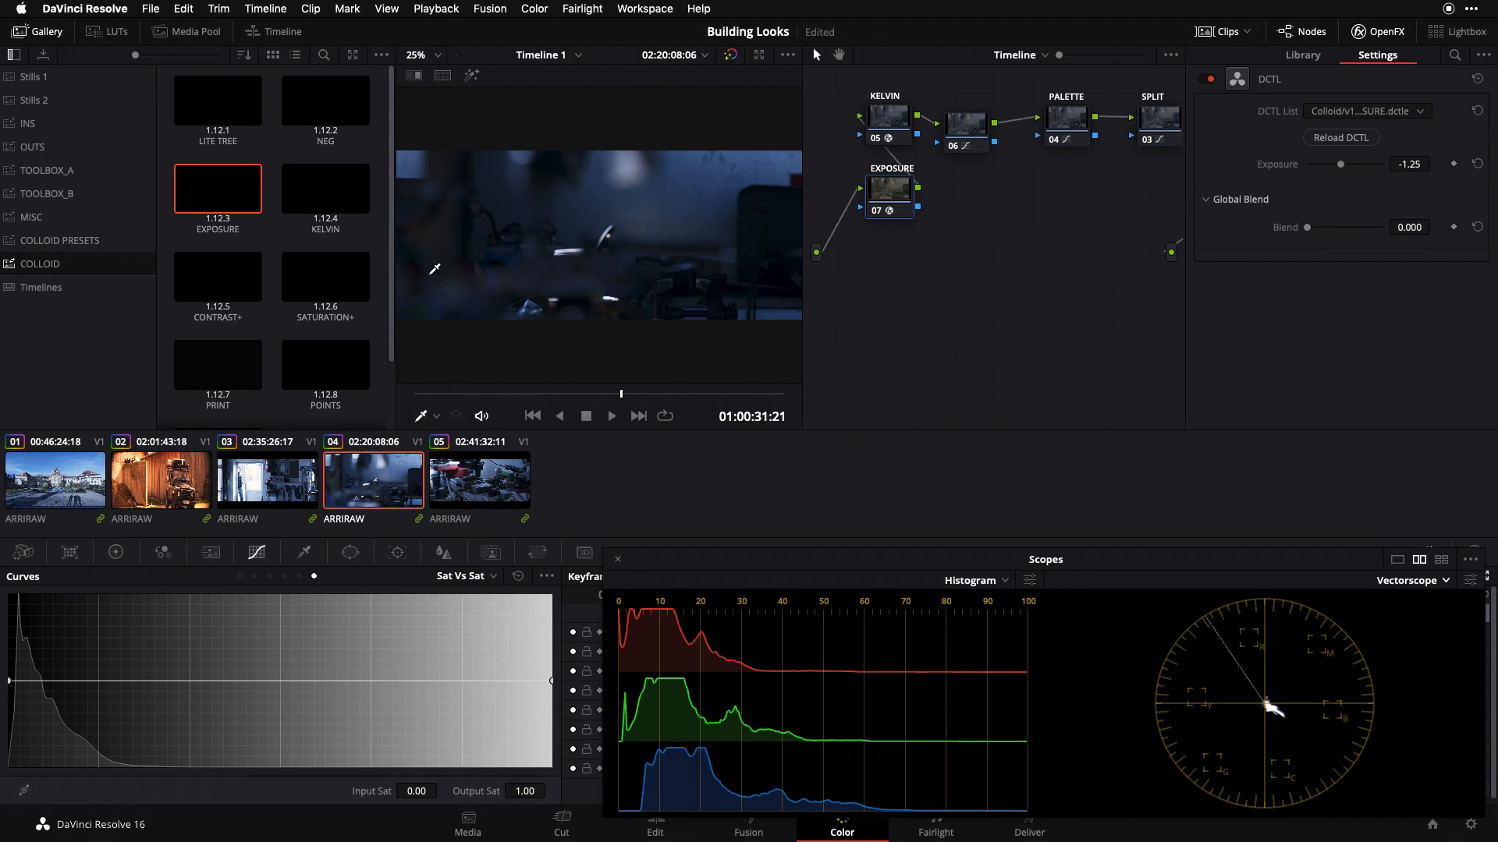
pyautogui.click(190, 490)
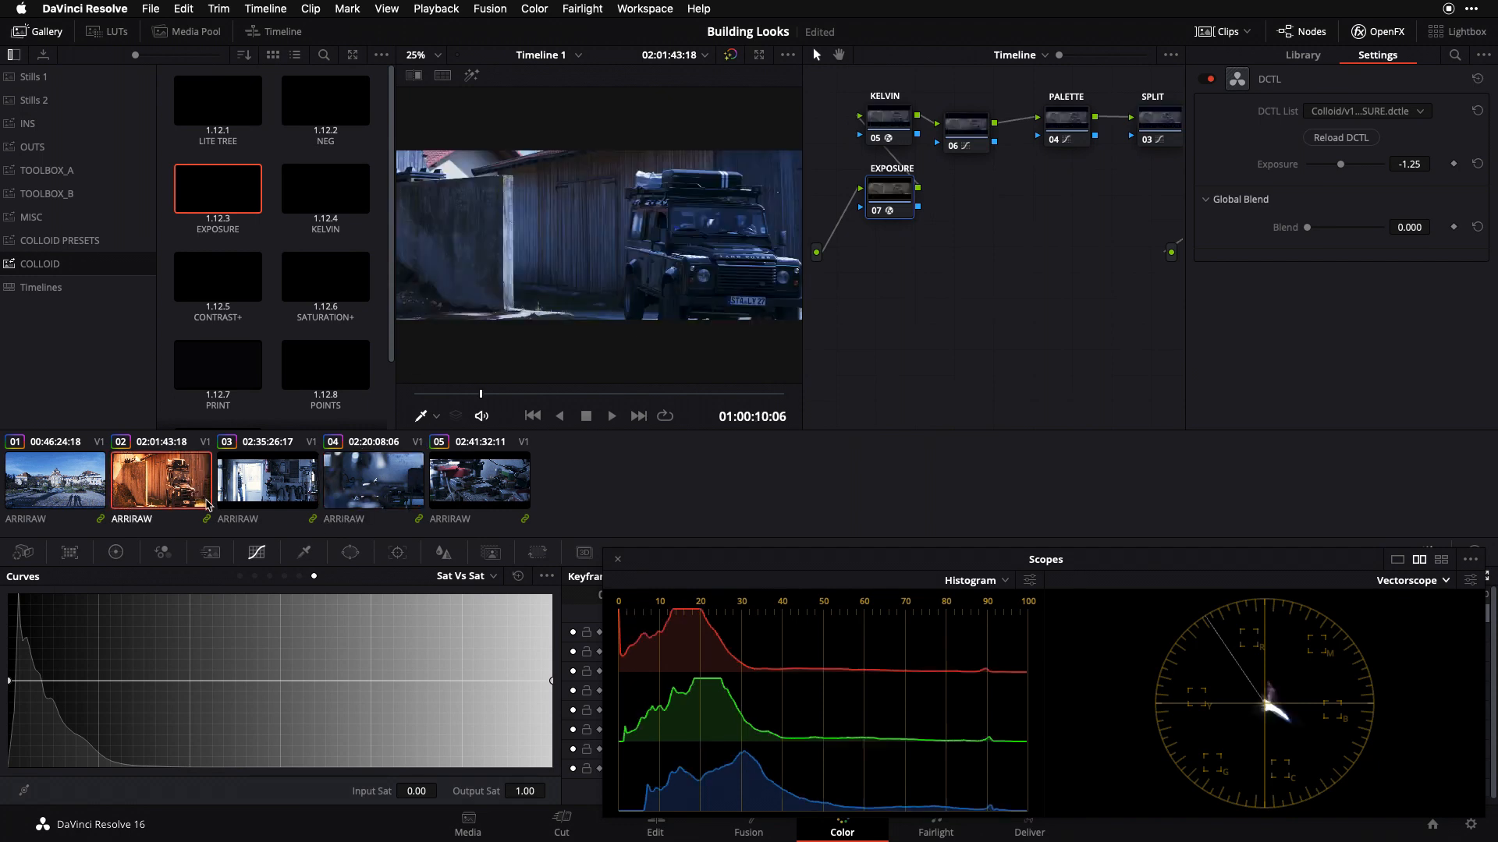